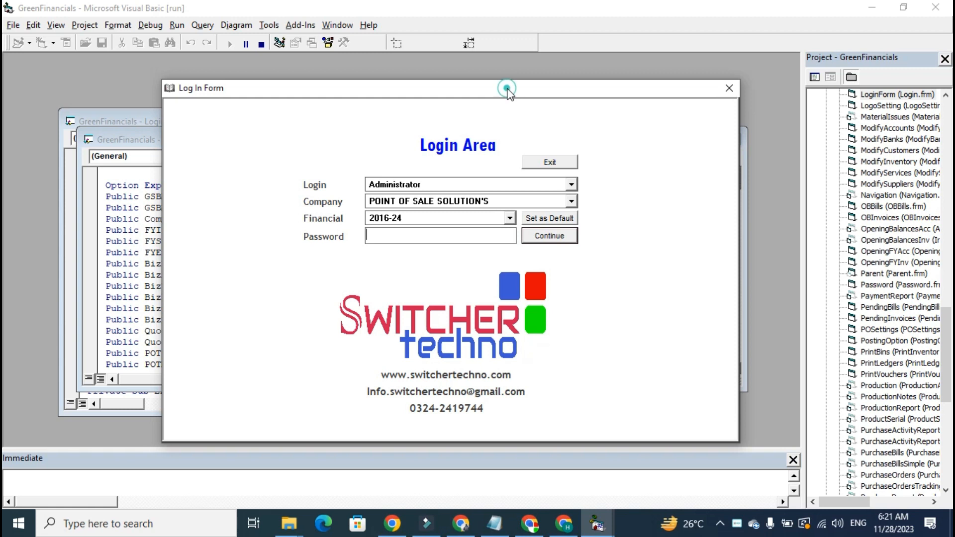
- Reposition the login form and choose Administrator as the login
left_click_drag(507, 89, 497, 89)
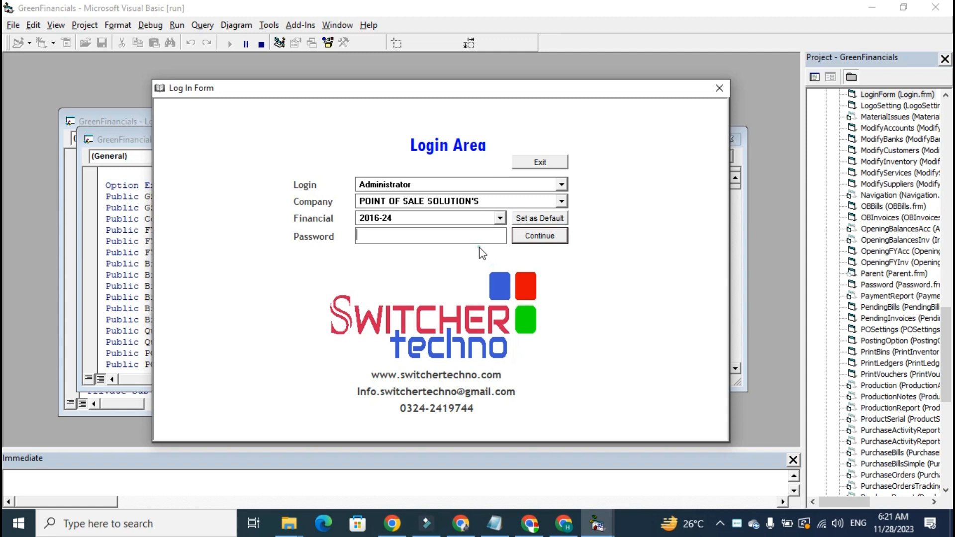
left_click(479, 199)
left_click(481, 184)
left_click(477, 186)
left_click(476, 186)
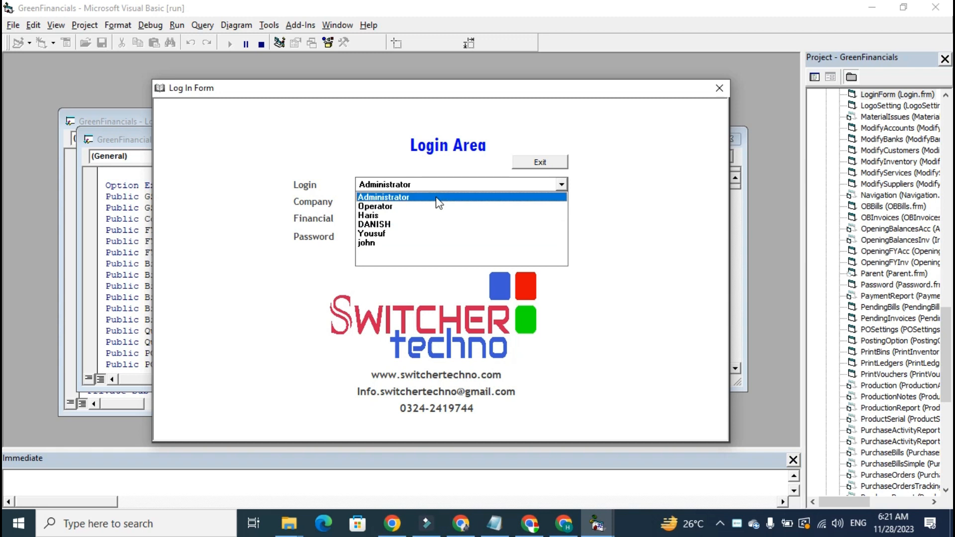
left_click(419, 201)
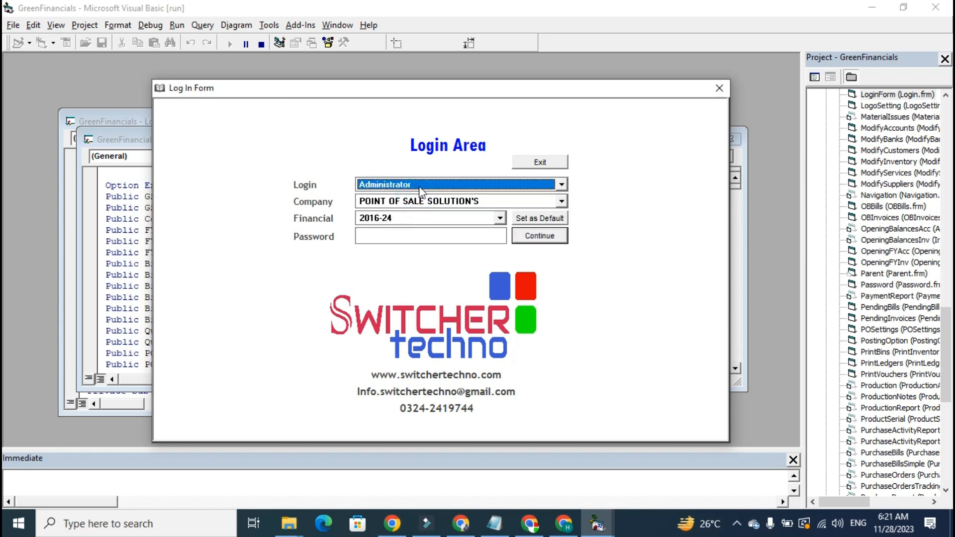
left_click(419, 187)
left_click(414, 206)
left_click(411, 184)
left_click(412, 198)
- Enter the account password in the login form and stop the running project
left_click(460, 236)
type("xxxxxx")
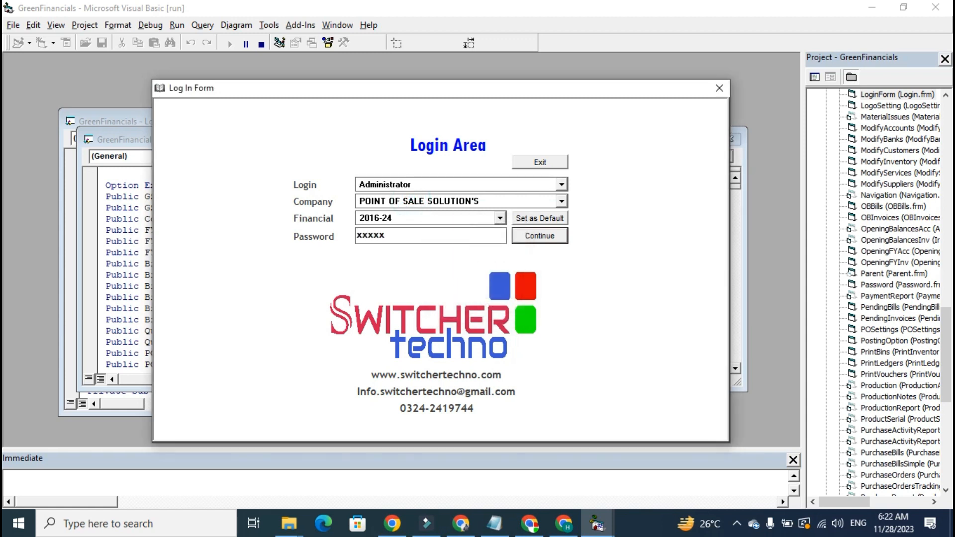
left_click(262, 44)
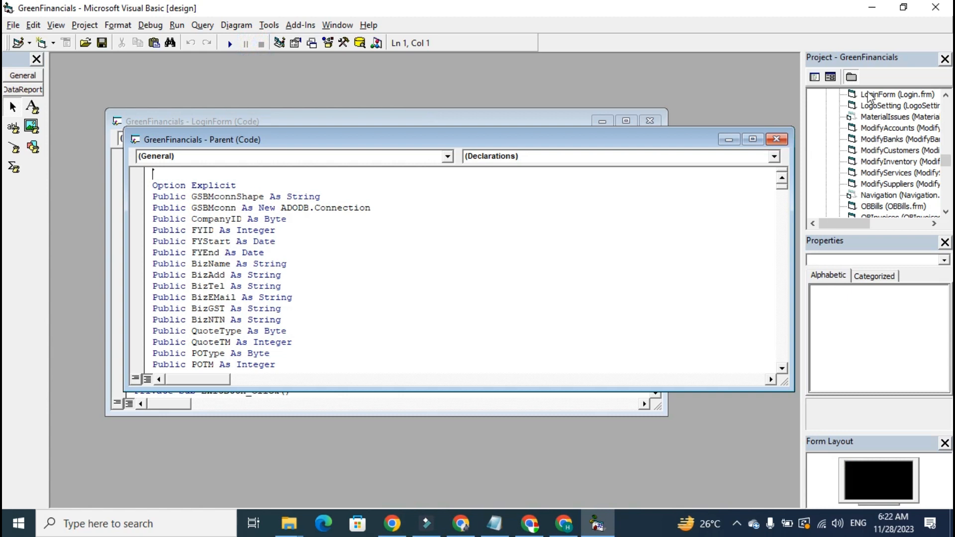
- Open the Continue button's click code in LoginForm, edit the registration condition with a 0, and run the project
double_click(869, 96)
double_click(500, 268)
left_click(319, 167)
type("0")
key("F5")
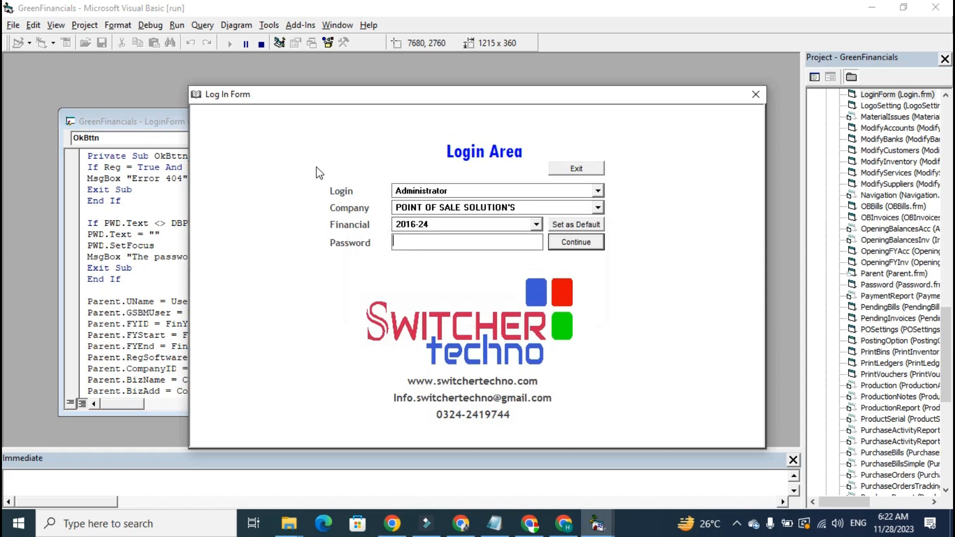
- Log in as Administrator by entering the account password
type("xxx")
key("Return")
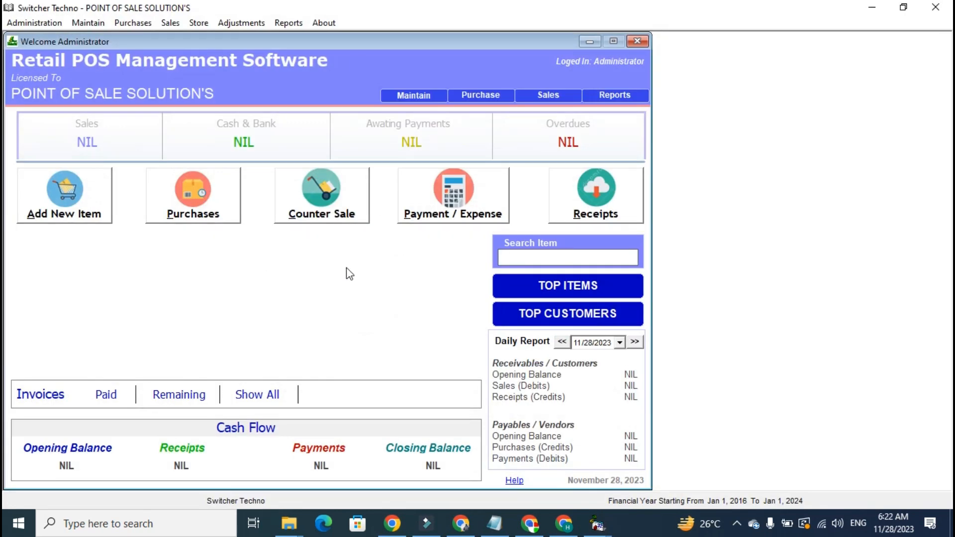
- Clear the company's existing transactions with the Clear Transactions command
left_click(34, 25)
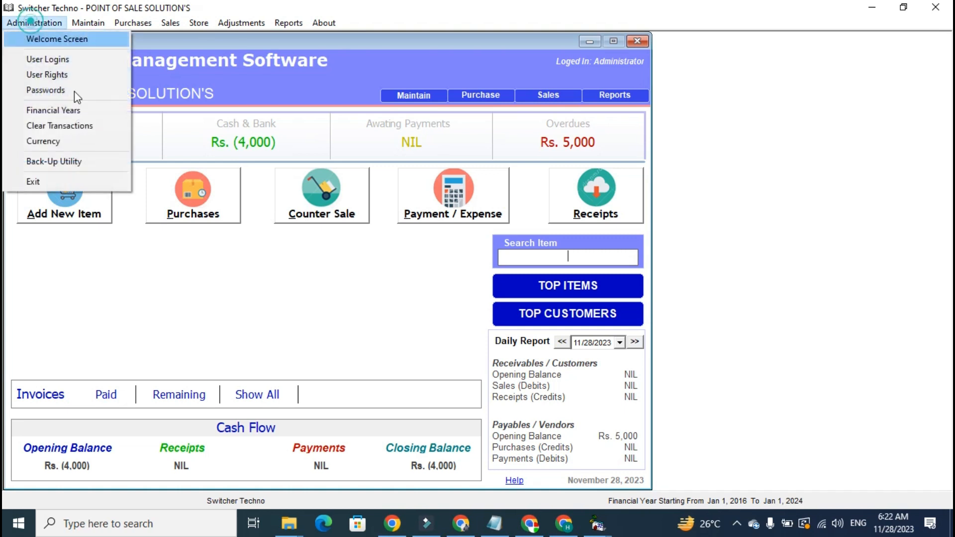
left_click(94, 127)
key("Escape")
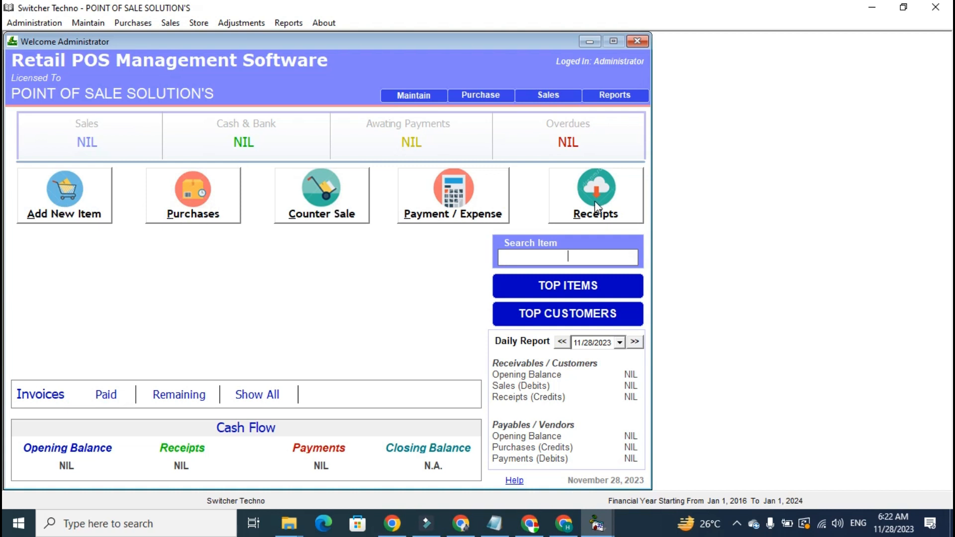
- Open the Chart of Inventory and save a new main category with code 764 and name Stationery
left_click(85, 213)
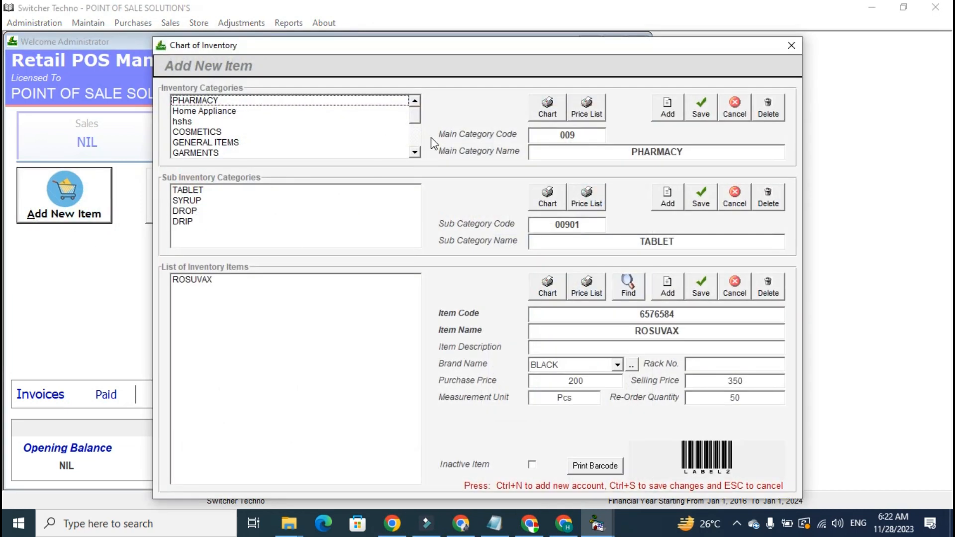
scroll(411, 149, "down", 3)
left_click(393, 153)
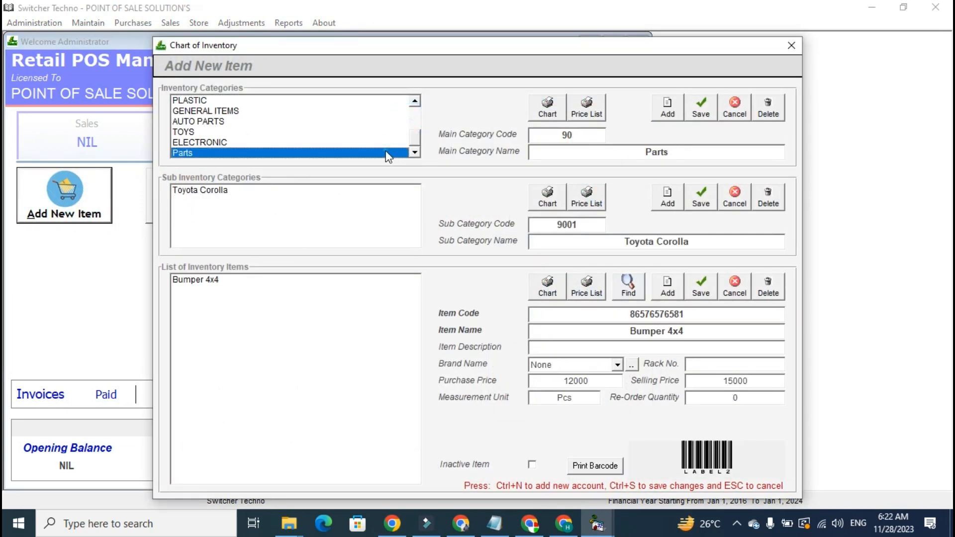
left_click(674, 106)
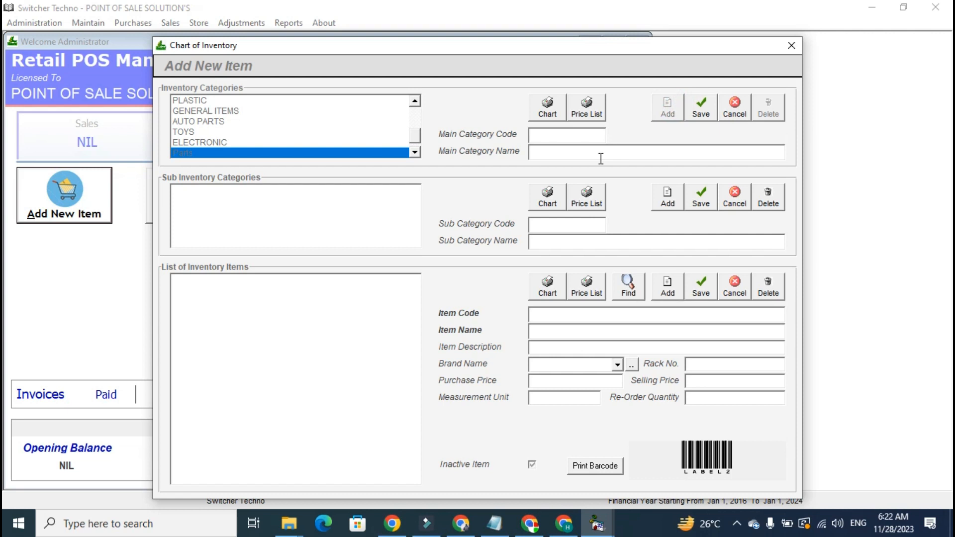
type("764")
type("Stati")
key("BackSpace")
type("ionery")
left_click(701, 107)
- Add the sub categories Books and Pen under the Stationery category
left_click(668, 197)
type("Books")
left_click(701, 198)
left_click(665, 196)
type("S")
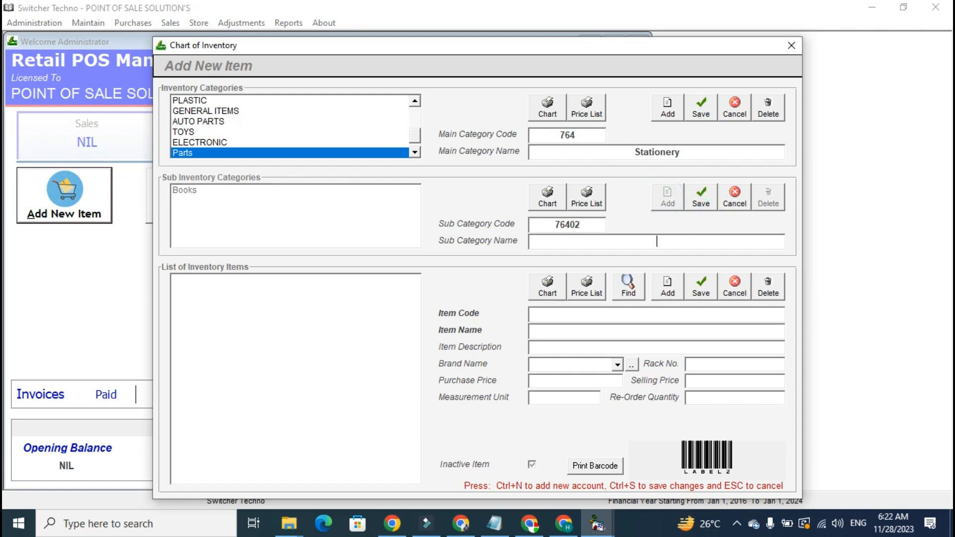
type("en")
left_click(701, 199)
left_click(668, 199)
left_click(731, 200)
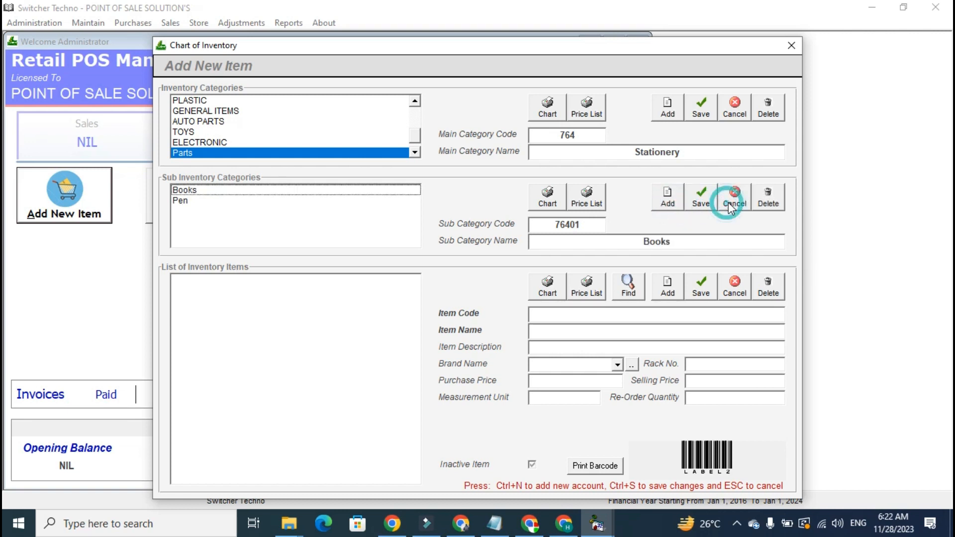
- Start a new inventory item under Books with item code 9393939 and name GABA
left_click(344, 230)
left_click(336, 191)
left_click(667, 286)
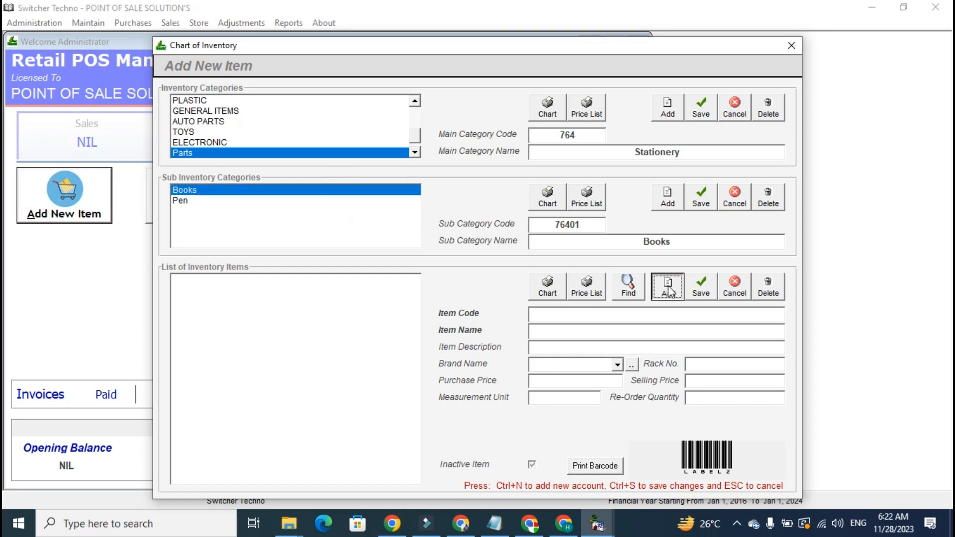
double_click(679, 316)
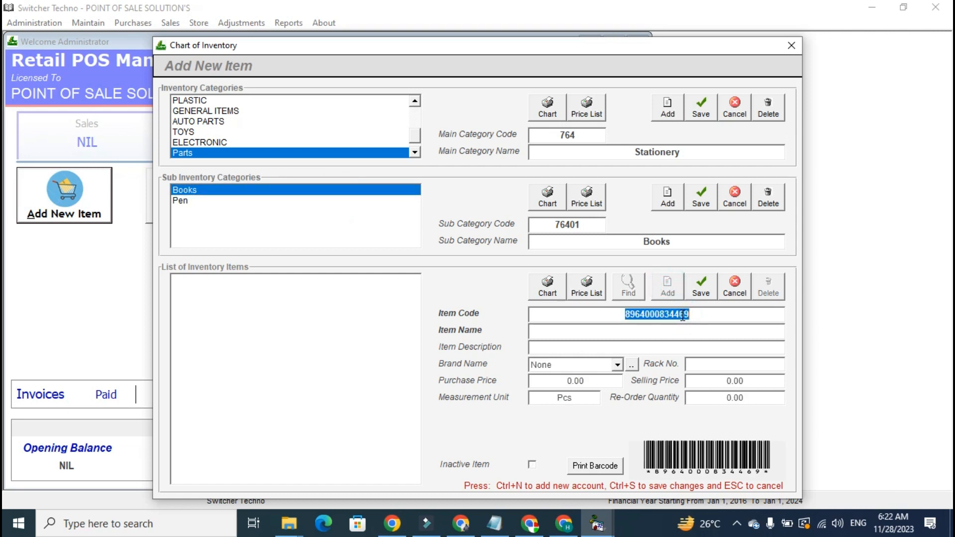
type("9393939")
key("Tab")
type("GABA")
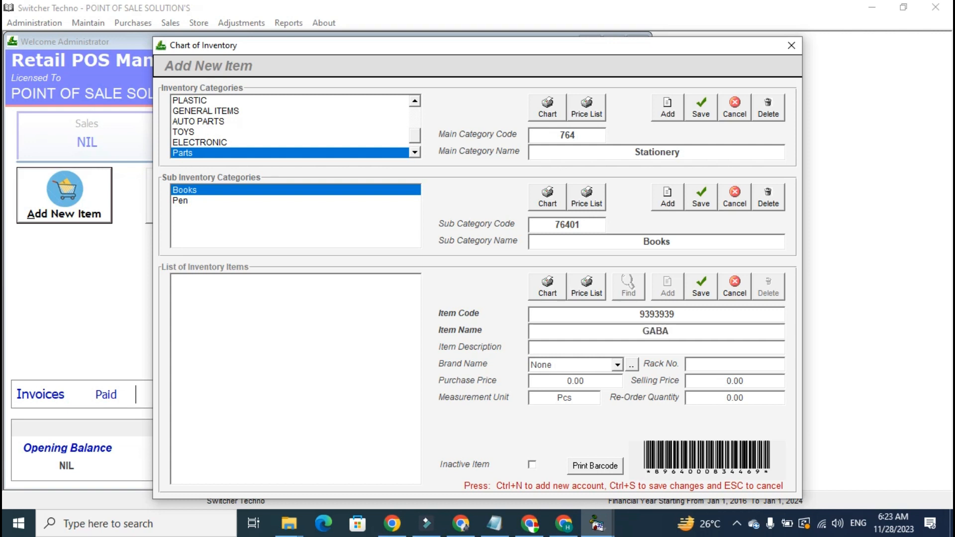
- Set the GABA item's purchase price to 1200 and selling price to 1500
key("Tab")
key("Tab")
key("Tab")
key("Tab")
key("Tab")
type("1200")
key("Tab")
type("1500")
key("Tab")
key("Tab")
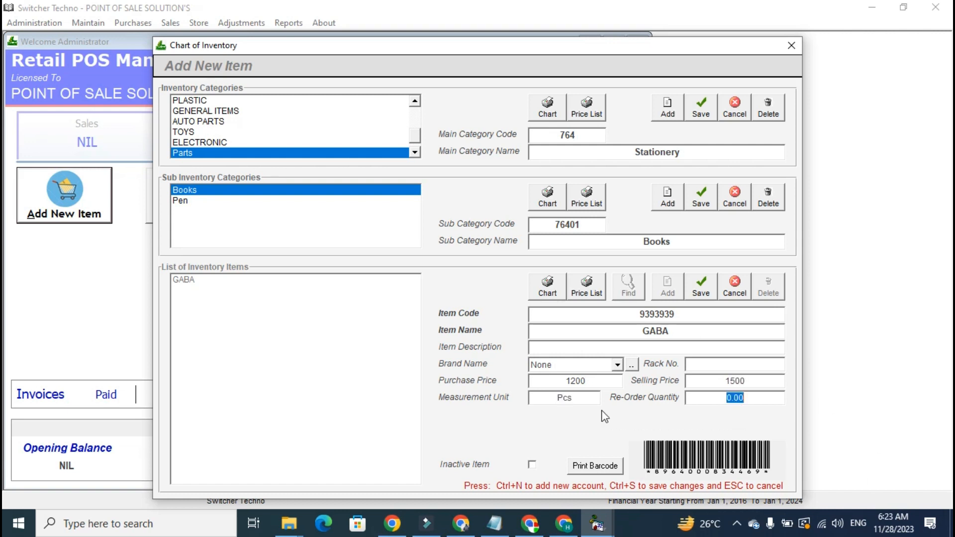
- Check the measurement unit and re-order quantity fields, and save the new GABA item
left_click(587, 399)
left_click(596, 394)
double_click(597, 393)
left_click(752, 397)
left_click(702, 288)
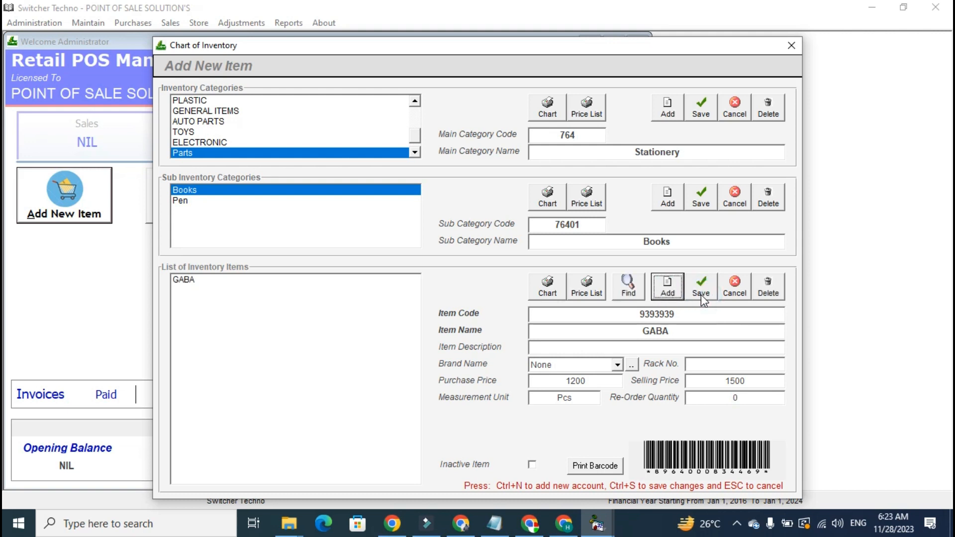
- Preview the GABA item's barcode, view its print settings, and close the preview without printing
left_click(315, 279)
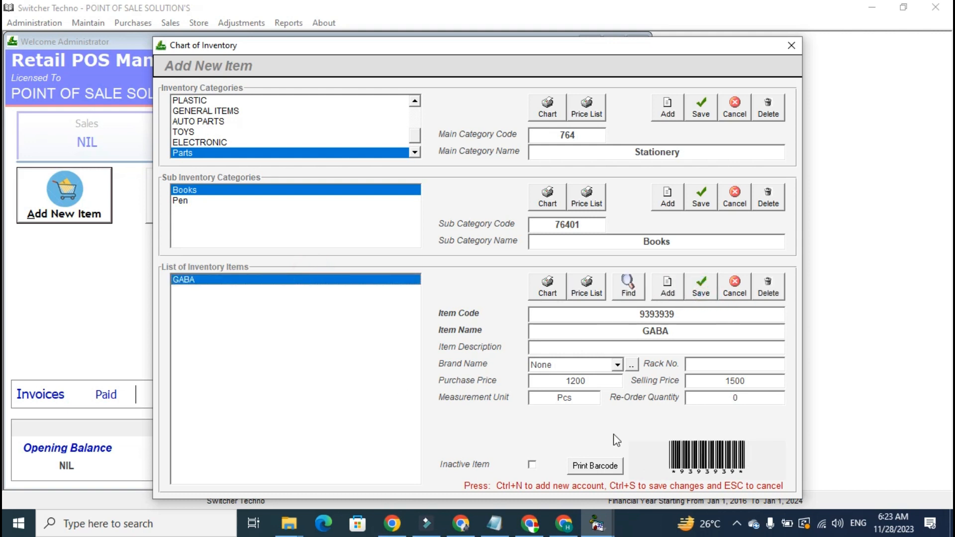
left_click(616, 456)
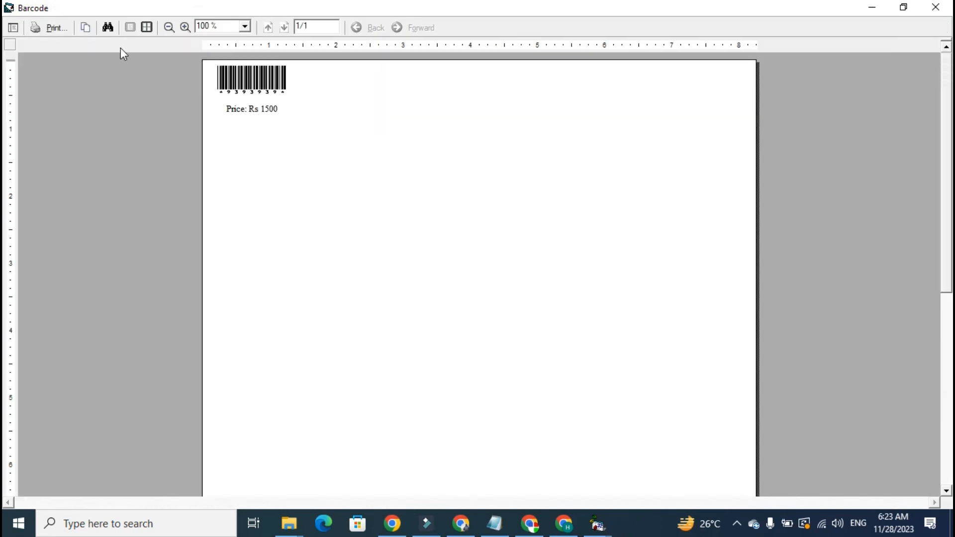
left_click(55, 28)
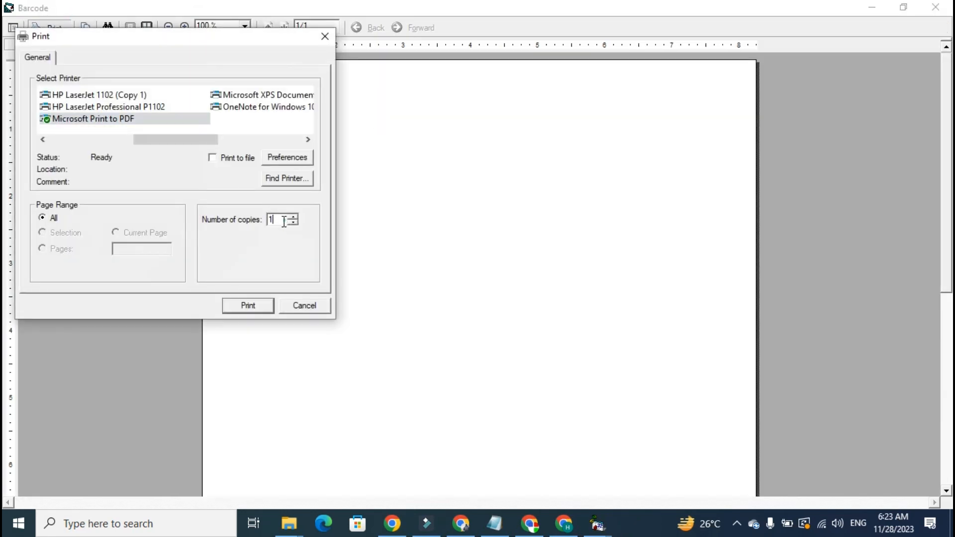
left_click(304, 306)
left_click(935, 7)
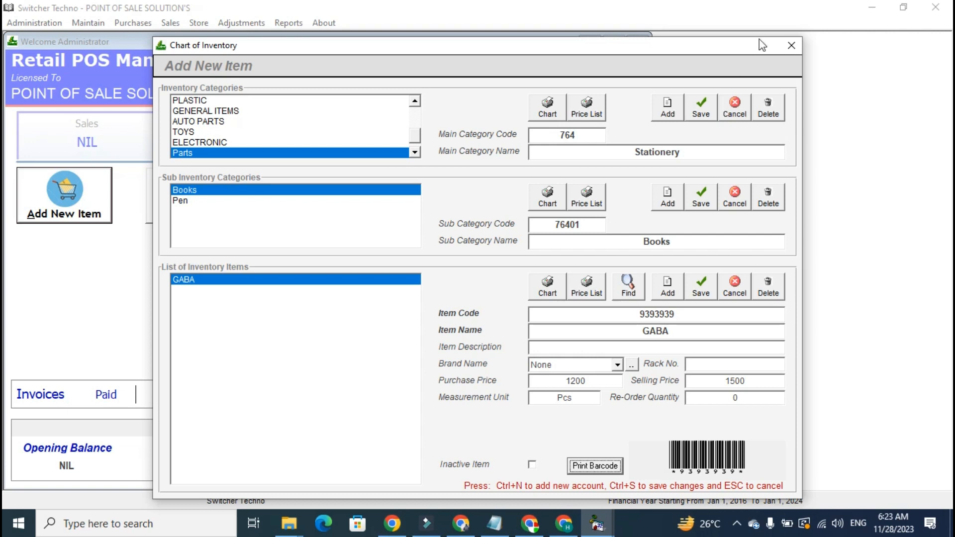
- Close the Chart of Inventory and open the Purchases form
left_click(794, 49)
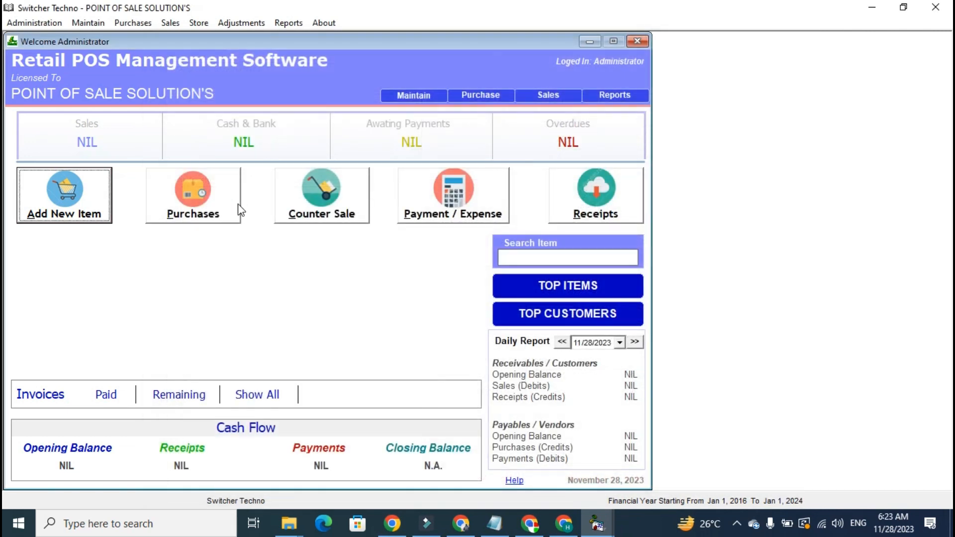
left_click(222, 208)
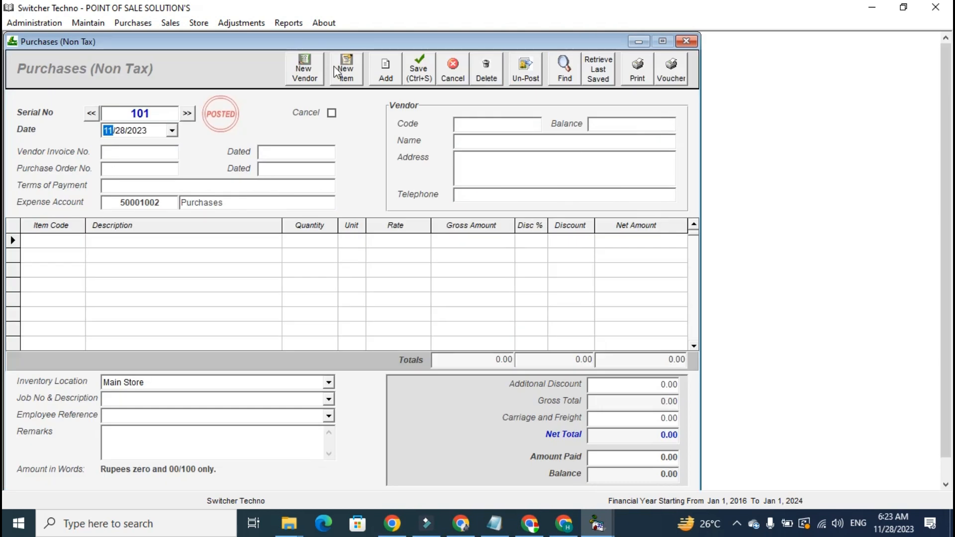
- View how a new vendor is entered in Vendors / Suppliers, and return to the purchase without adding one
left_click(307, 75)
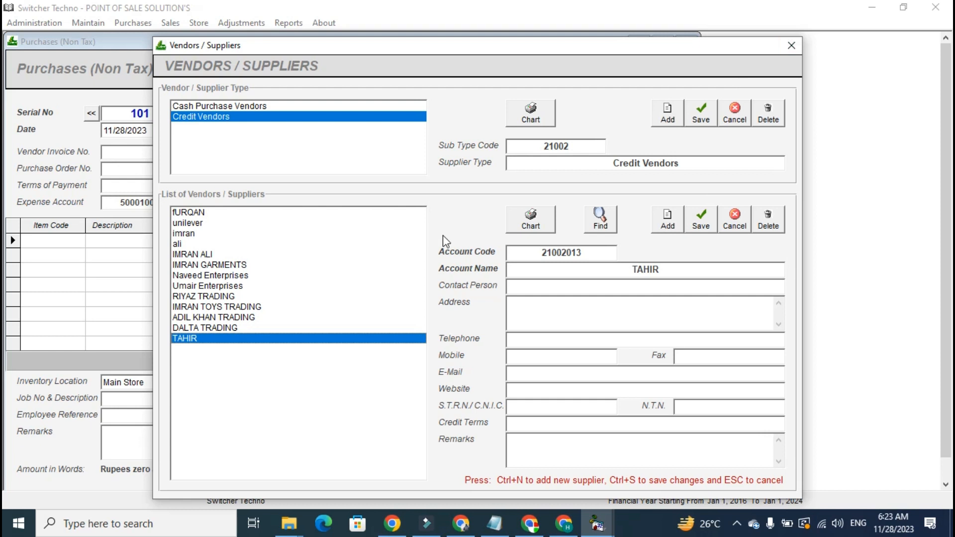
left_click(667, 221)
left_click(735, 219)
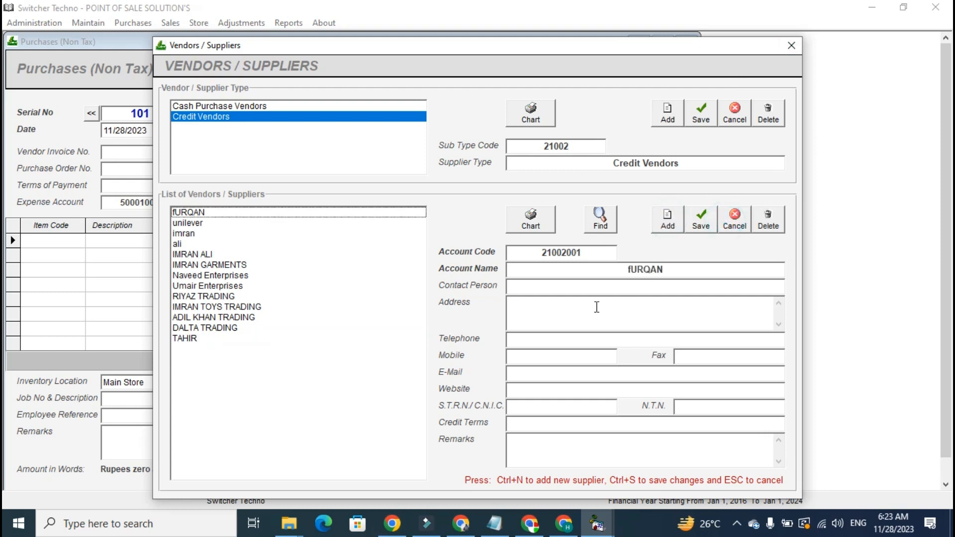
left_click(791, 47)
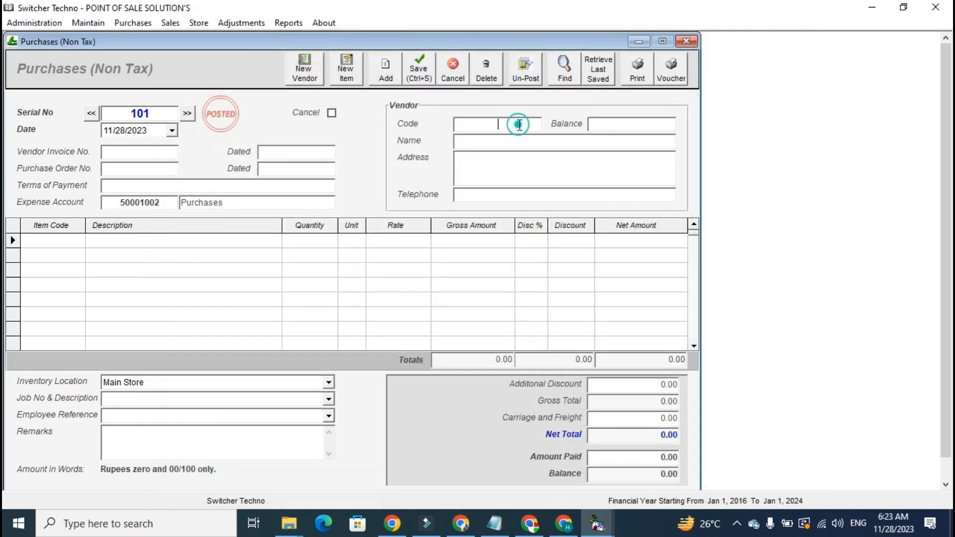
- Select Naveed Enterprises as the purchase's vendor and enter vendor invoice number 82828
type("S")
key("Down")
key("Down")
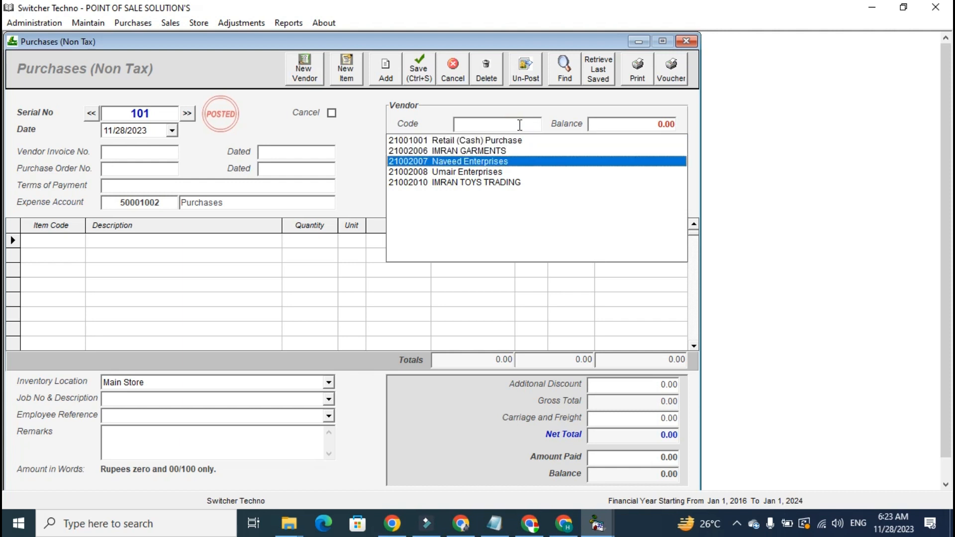
key("Return")
left_click(126, 153)
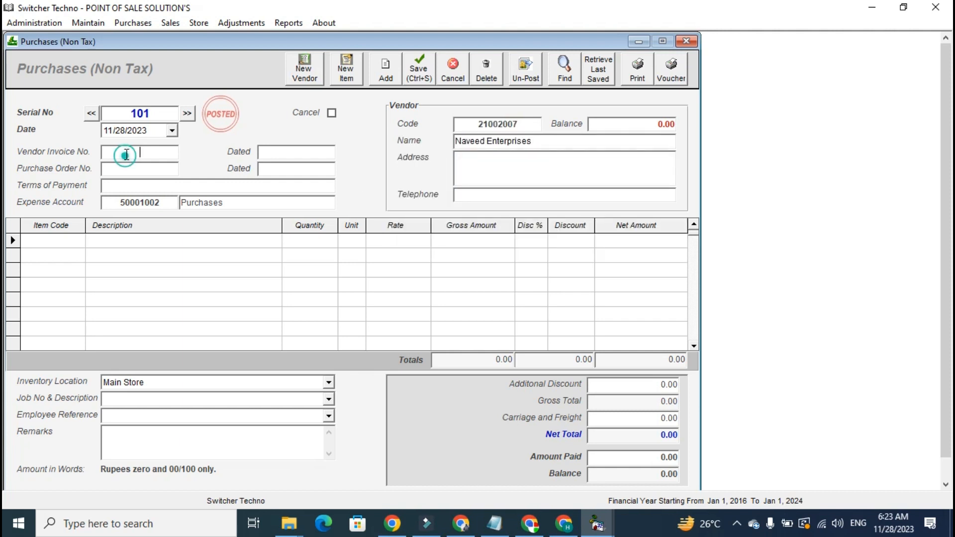
type("82828")
left_click(167, 132)
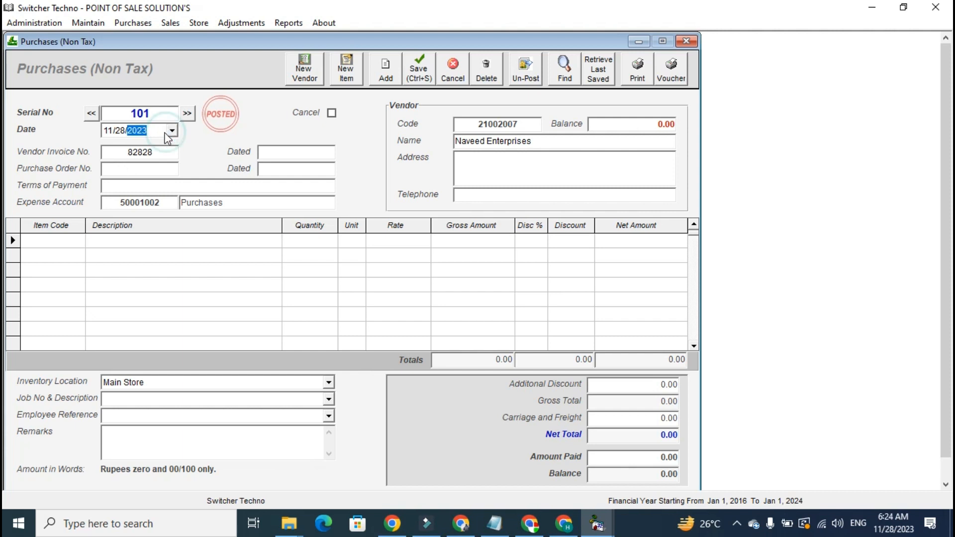
- Add the GABA item to the first purchase line with a quantity of 50
left_click(59, 242)
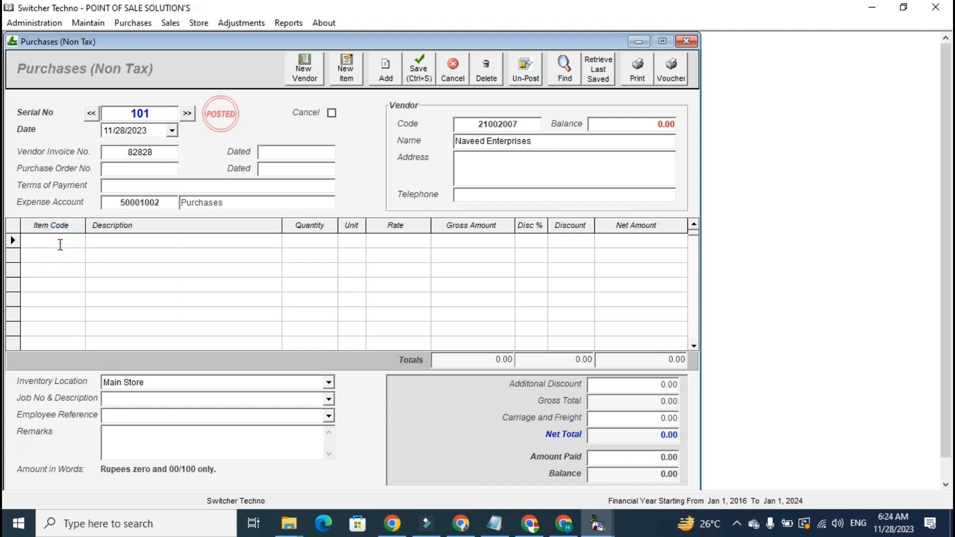
type("GABA")
key("Down")
key("Down")
key("Return")
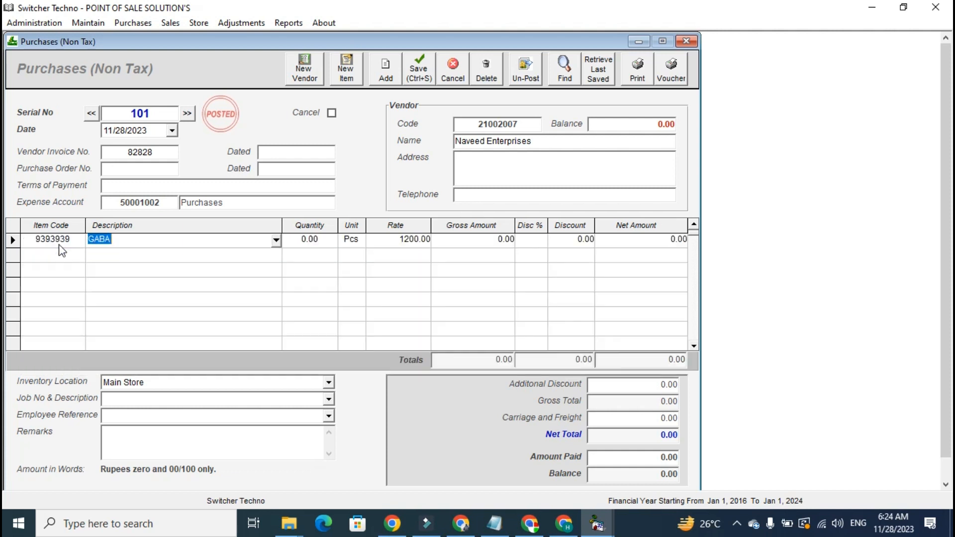
type("50")
key("Return")
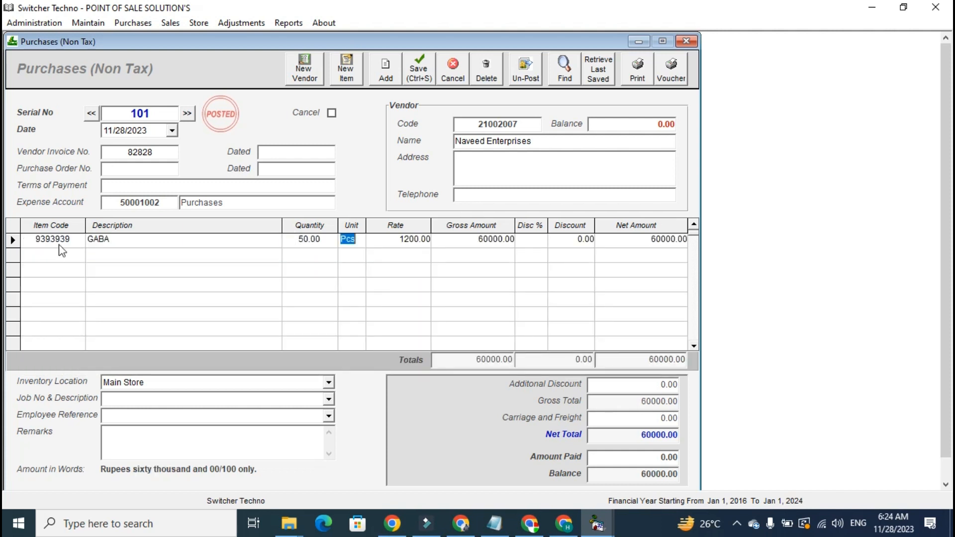
key("Return")
key("Return")
key("Return")
- Go through the discount and freight fields, and set the purchase's amount paid to 20000
left_click(533, 236)
left_click(566, 238)
left_click(539, 240)
left_click(627, 420)
left_click(627, 436)
left_click(630, 454)
type("20000")
left_click(633, 480)
left_click(634, 480)
left_click(635, 480)
- View the available inventory locations for the purchase and keep Main Store selected
left_click(329, 382)
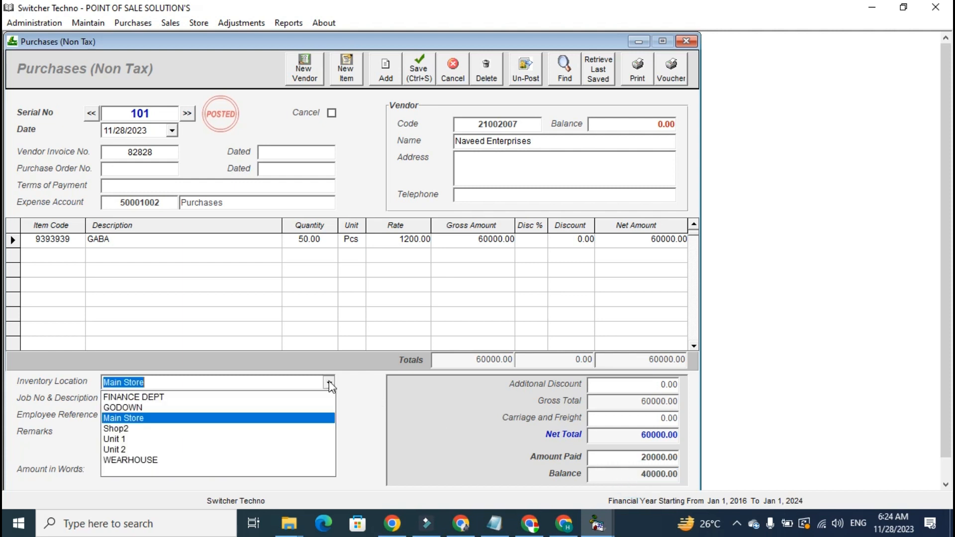
left_click(329, 382)
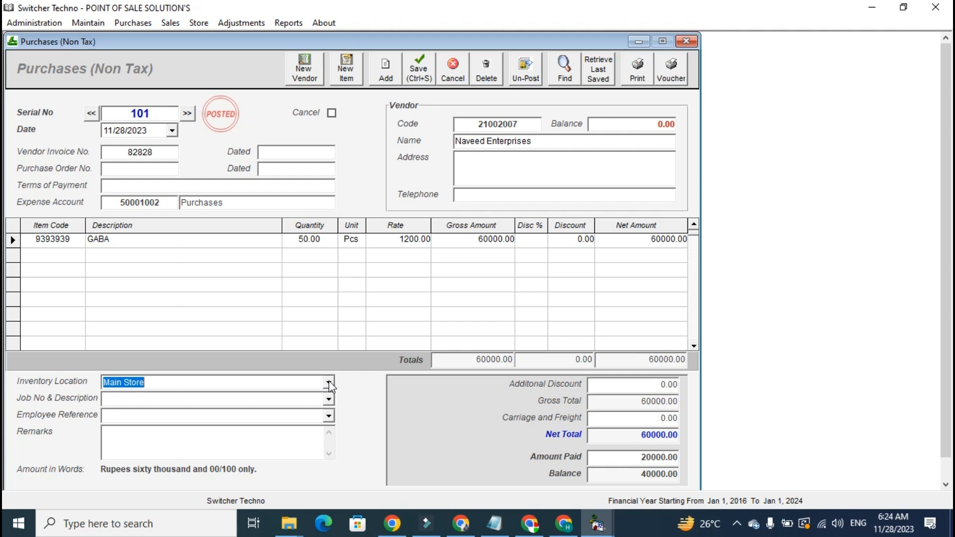
left_click(329, 383)
left_click(329, 383)
left_click(329, 383)
- Preview the purchase invoice, view its print options without printing, and close the preview and the purchase form
left_click(637, 72)
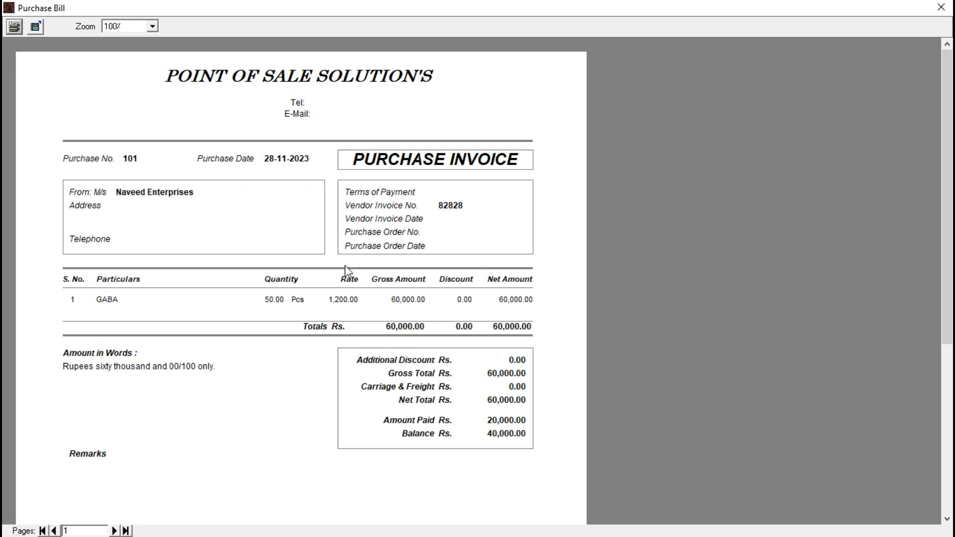
left_click(15, 29)
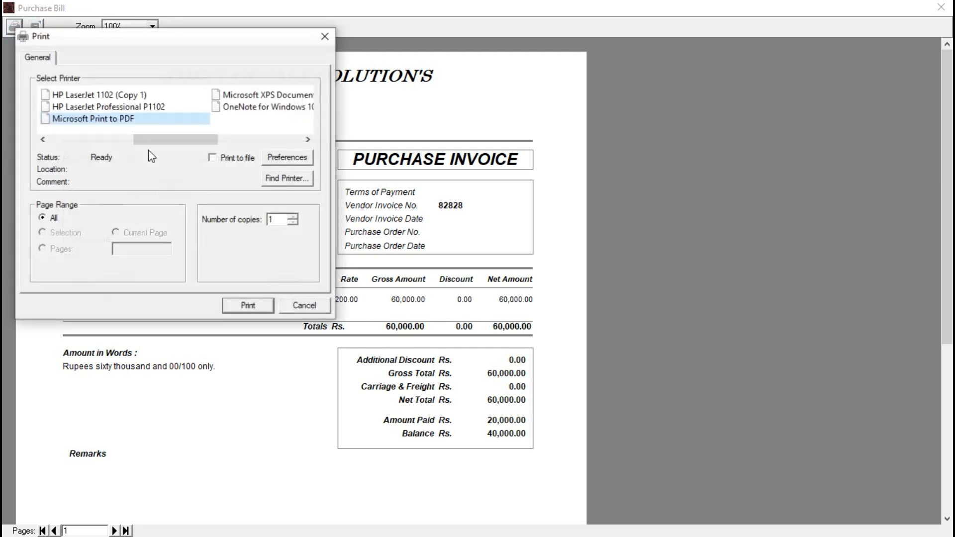
left_click(293, 308)
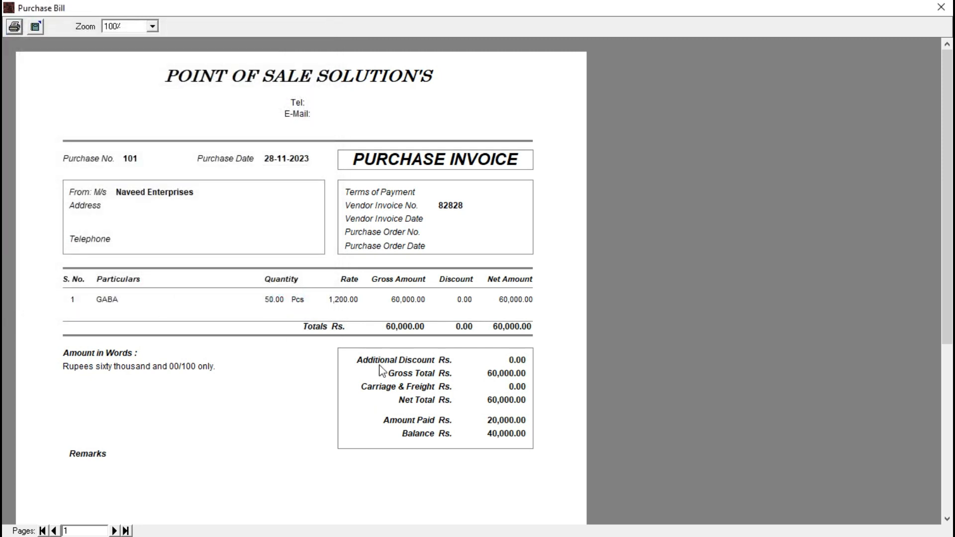
left_click(941, 7)
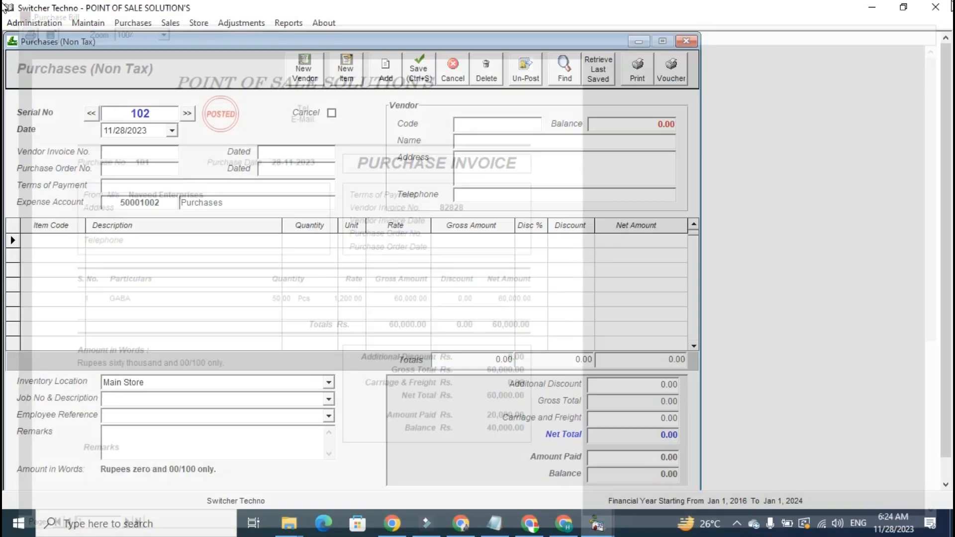
left_click(686, 40)
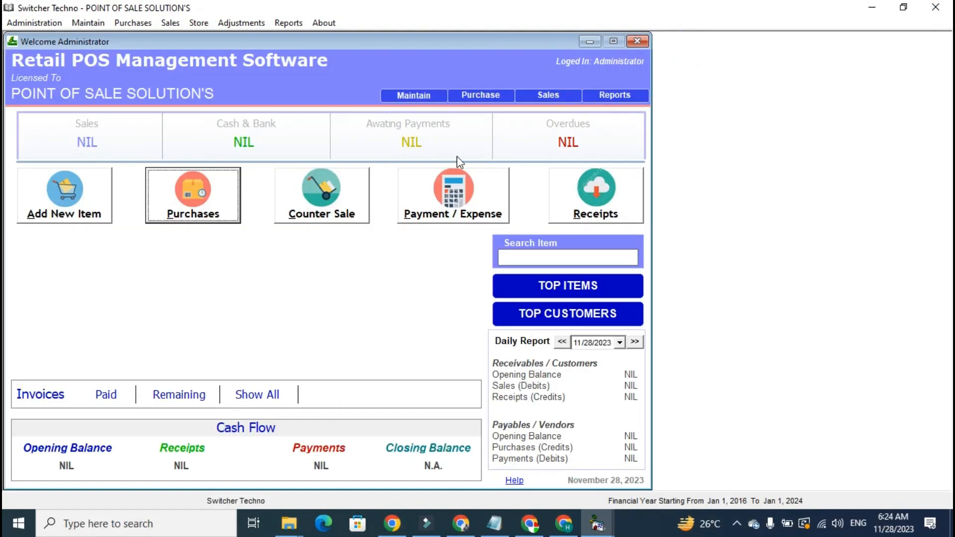
- Start a counter sale for the walk-in cash customer and add the GABA item with a quantity of 2
left_click(330, 210)
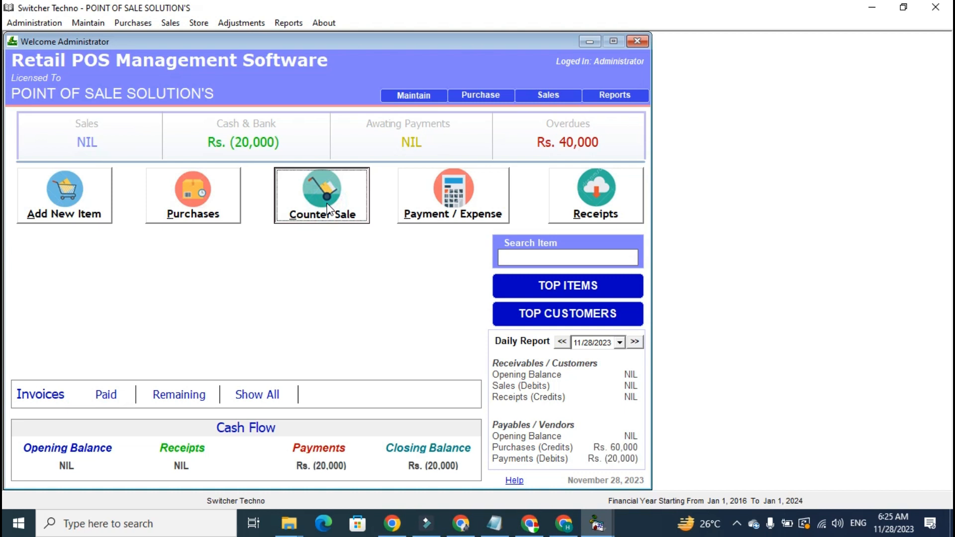
left_click(328, 207)
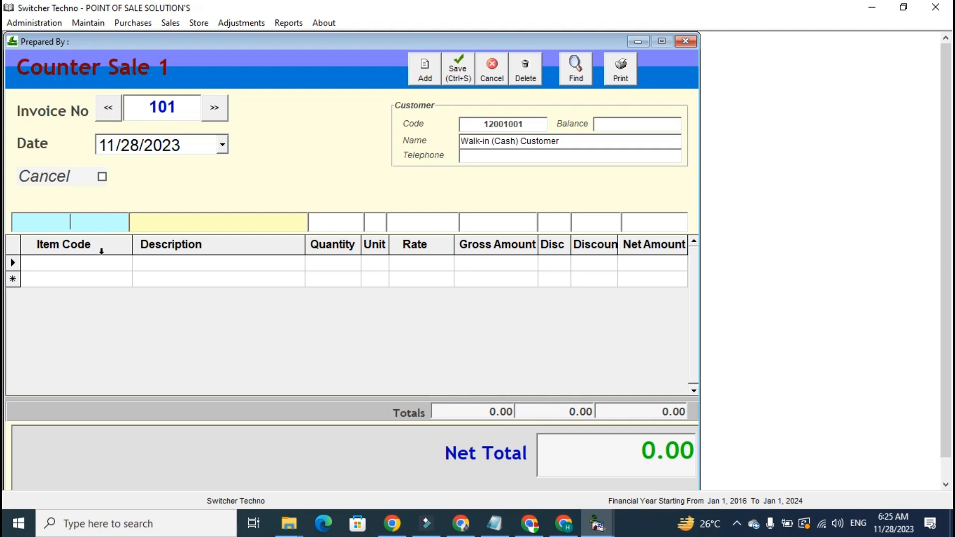
type("GABA")
key("Down")
key("Down")
key("Return")
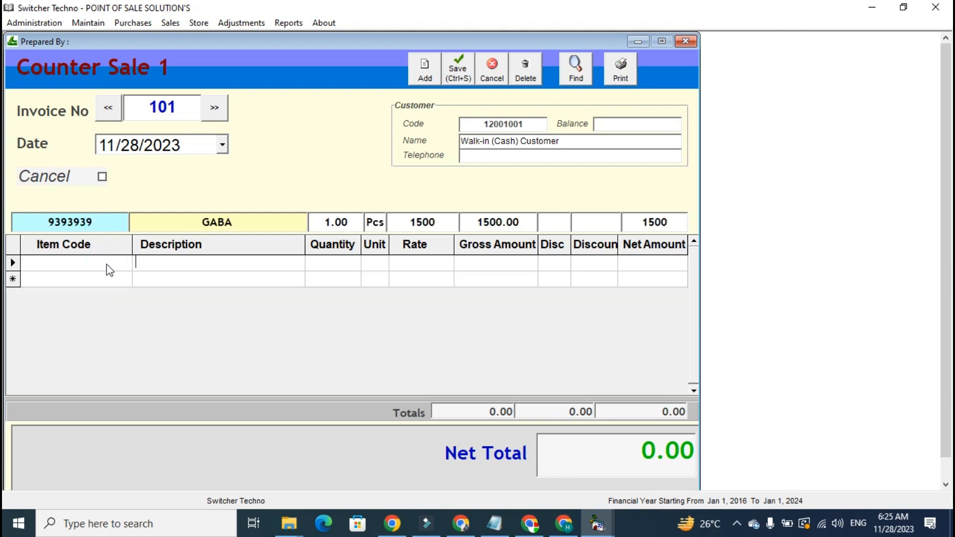
left_click(108, 230)
left_click(323, 279)
type("2")
key("Tab")
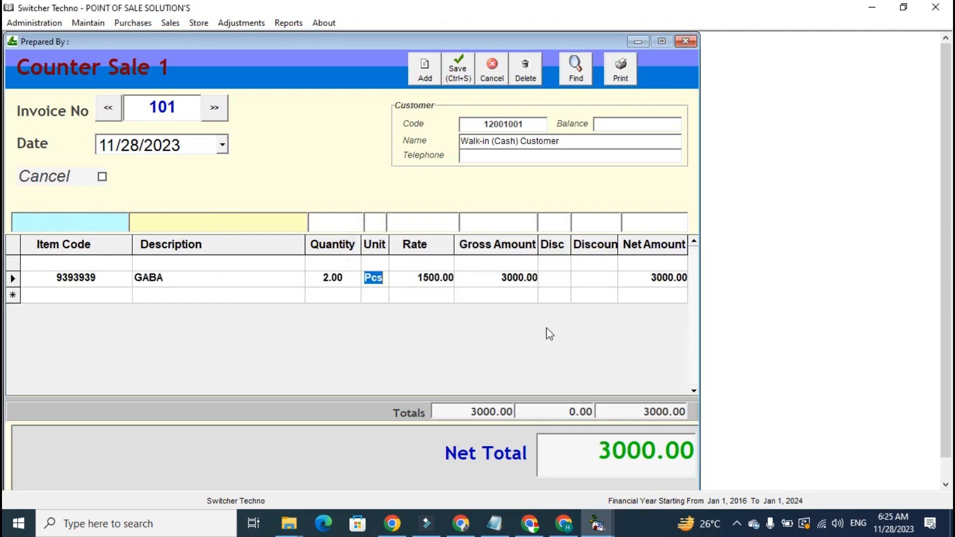
- Save the counter sale with 5000 as the amount received, and print the bill to a PDF named ING
key("ctrl+s")
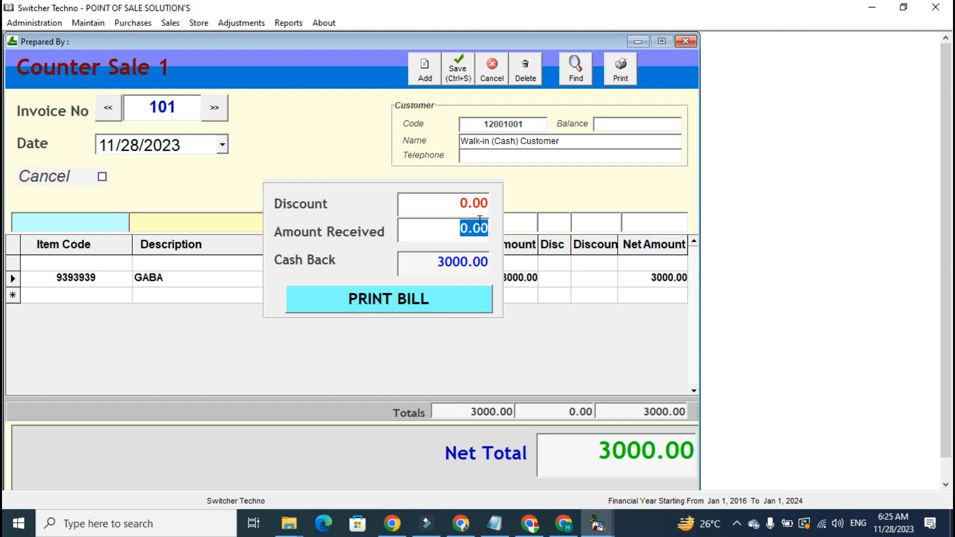
type("5000")
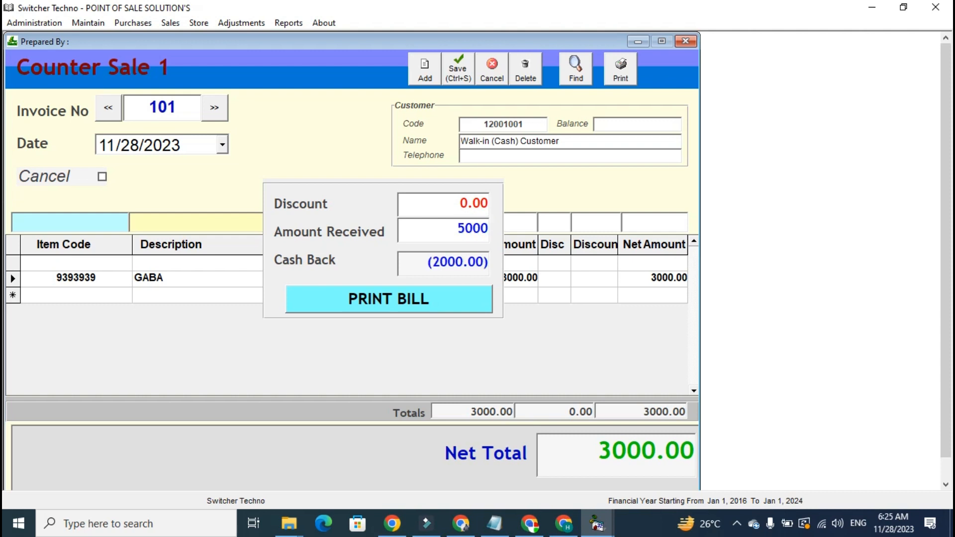
double_click(478, 227)
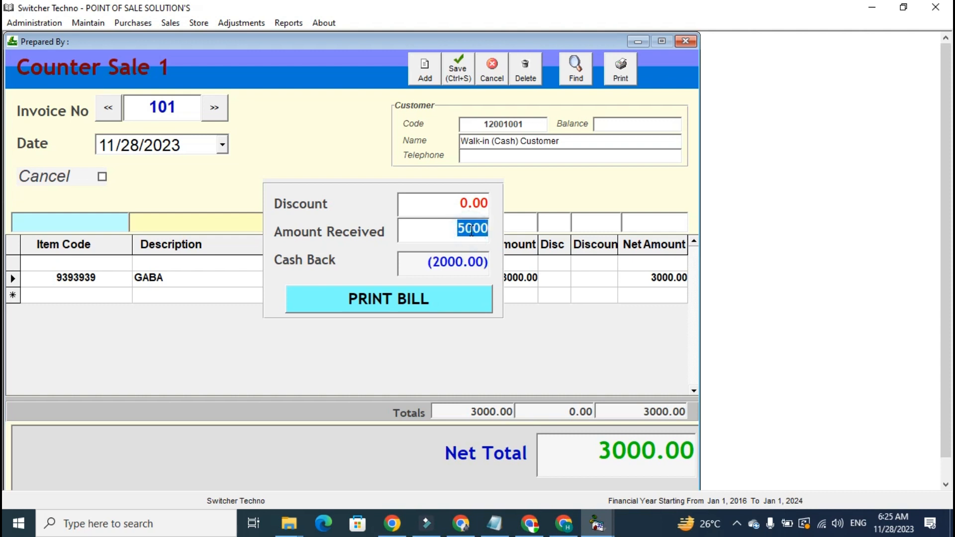
key("Tab")
left_click(447, 269)
left_click(429, 309)
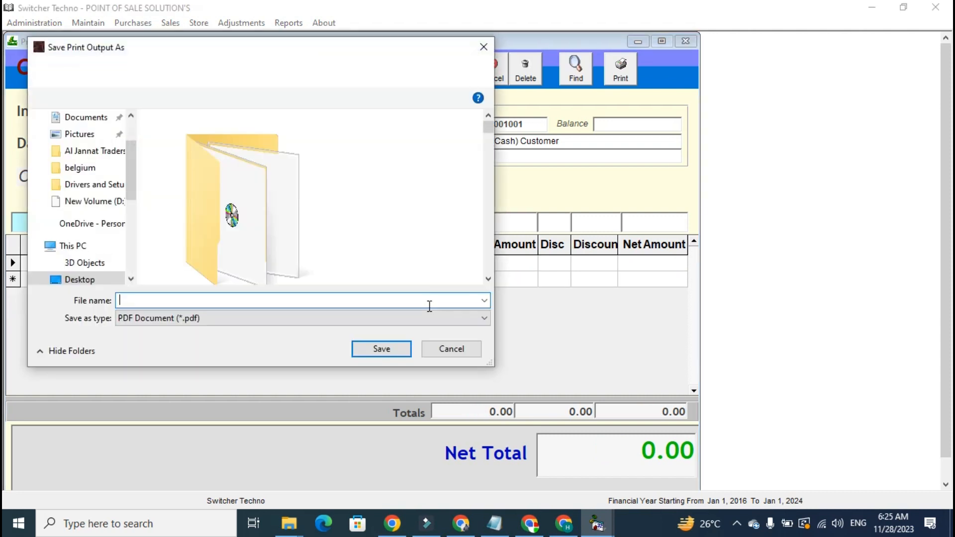
type("ING")
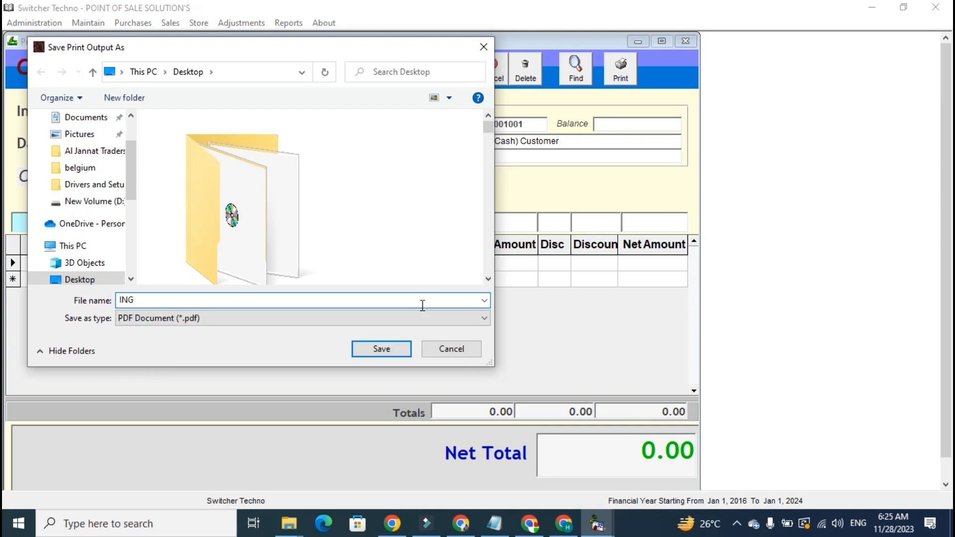
key("Return")
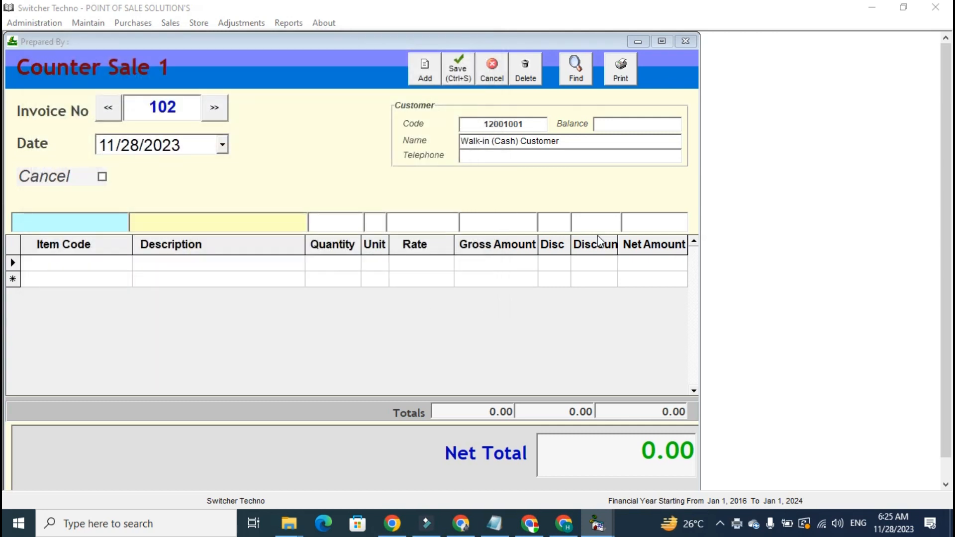
- Go to the desktop and open the ING.pdf bill in the browser
left_click(870, 7)
left_click(868, 9)
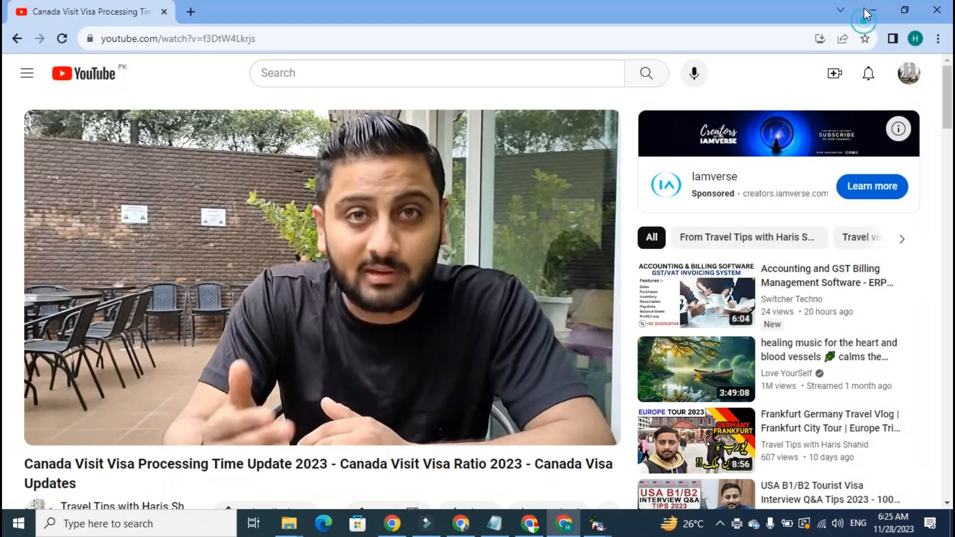
left_click(866, 8)
double_click(694, 54)
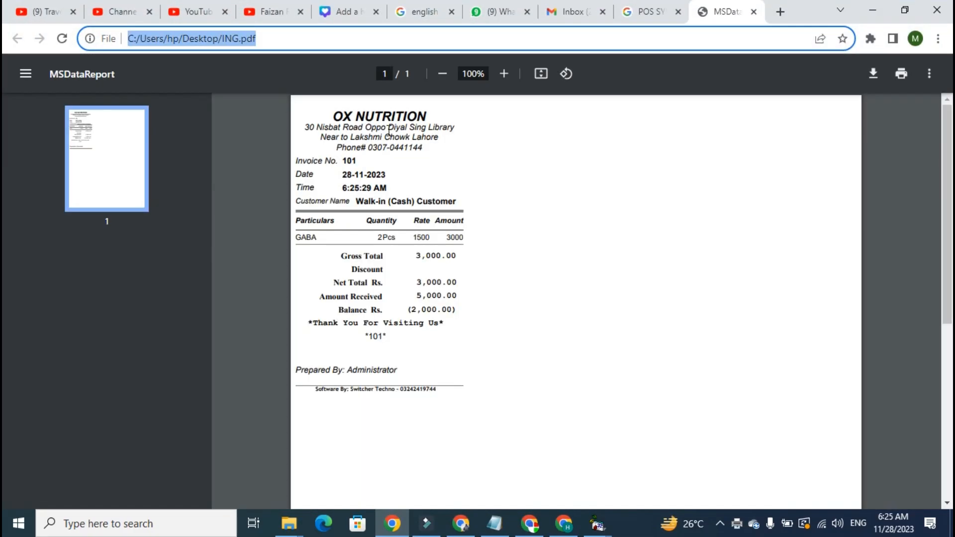
- Enlarge the bill to 110% and examine its shop header, invoice and customer details, item line and payment totals
left_click(504, 73)
triple_click(378, 119)
double_click(370, 130)
left_click(376, 167)
left_click(336, 169)
left_click(336, 178)
double_click(343, 214)
left_click(320, 266)
left_click_drag(358, 253, 360, 300)
left_click(360, 301)
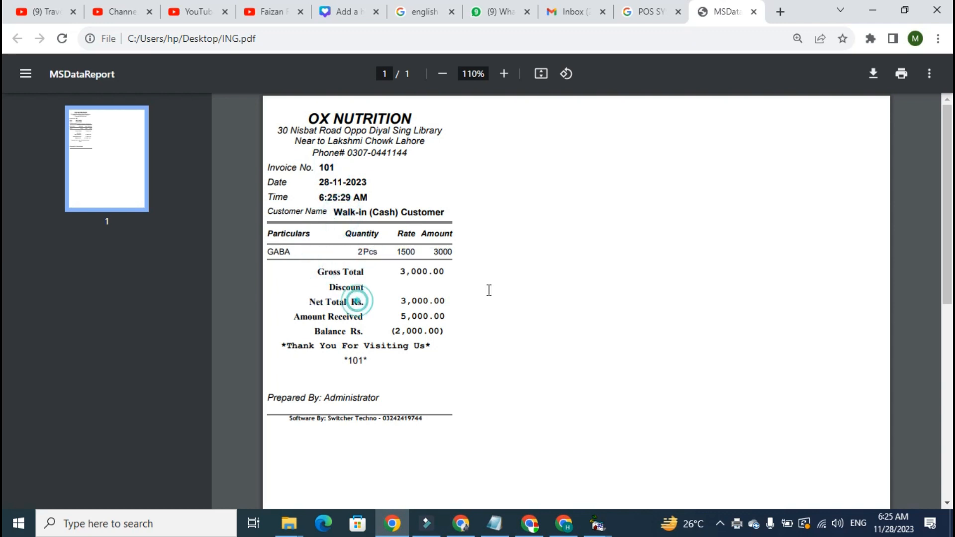
left_click(458, 275)
left_click(457, 437)
left_click(330, 209)
left_click_drag(330, 209, 385, 241)
left_click(360, 187)
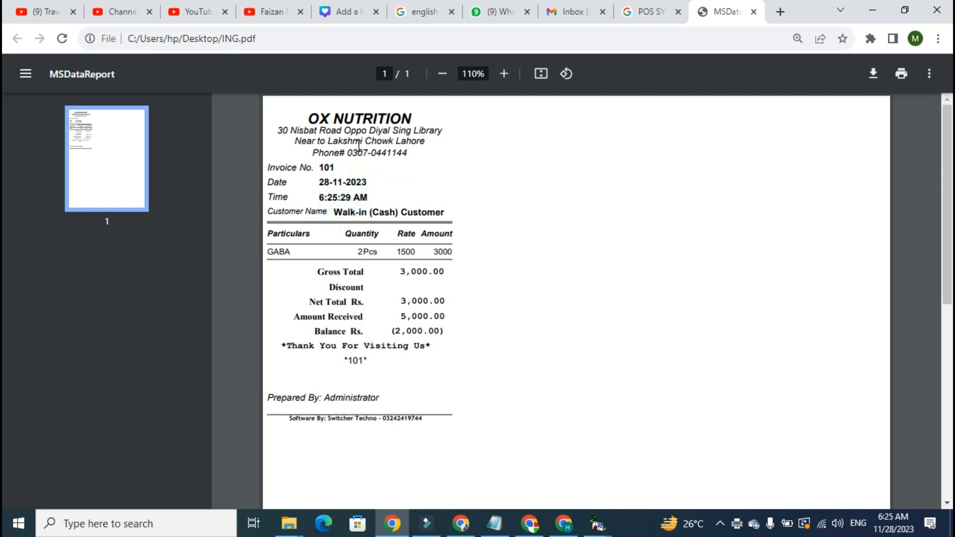
left_click_drag(357, 140, 377, 196)
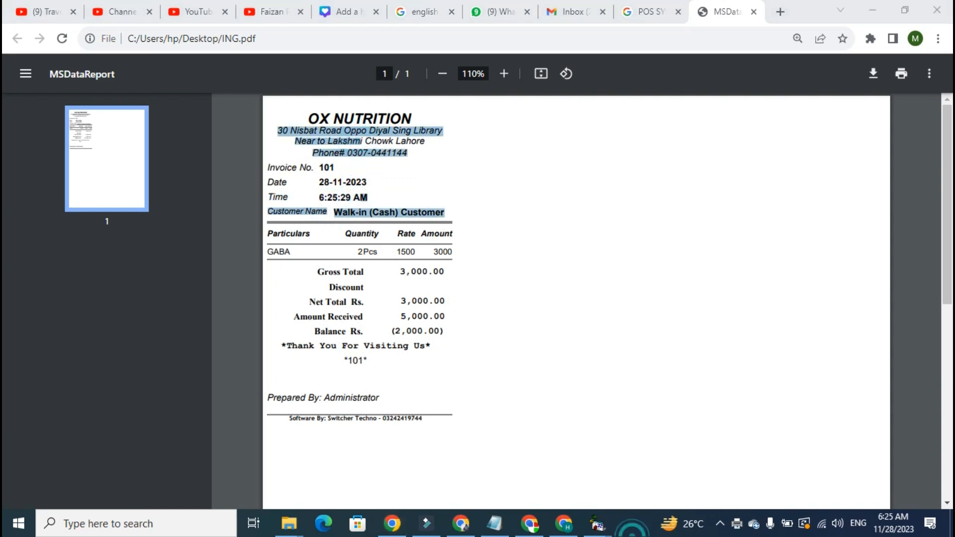
- Switch back to the Switcher Techno POS and close the counter sale to return to the dashboard
mouse_move(598, 520)
left_click(726, 465)
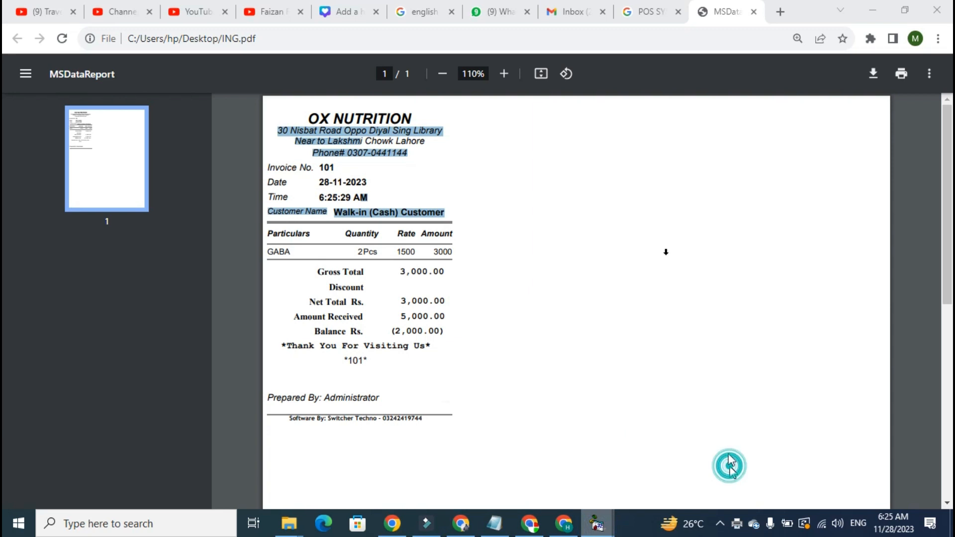
left_click(685, 42)
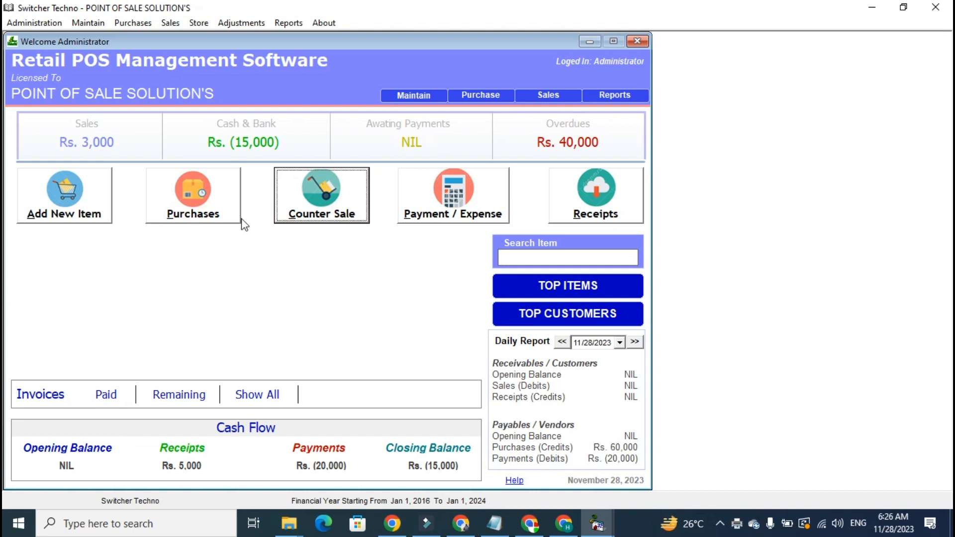
- Open the Inventory Balances report and display it for all inventory items
left_click(278, 24)
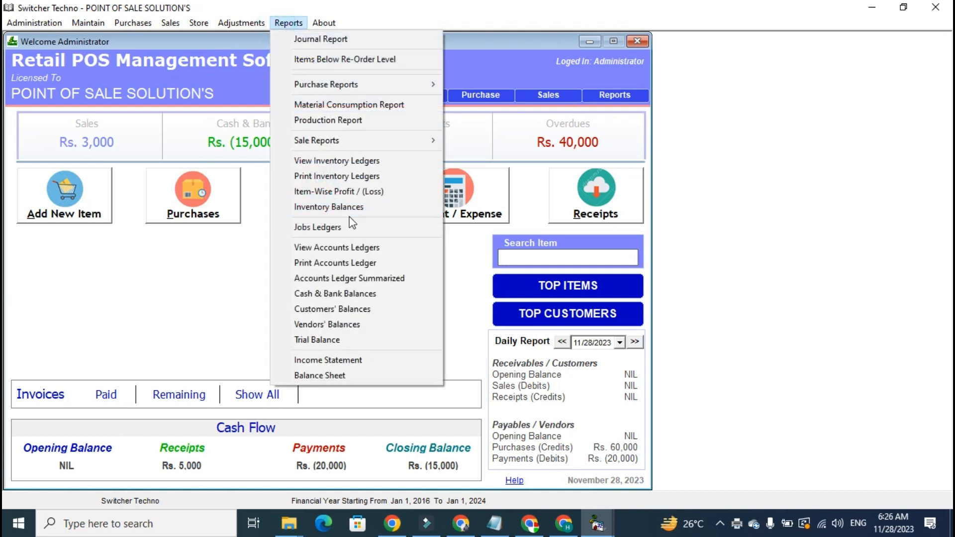
left_click(293, 23)
left_click(293, 24)
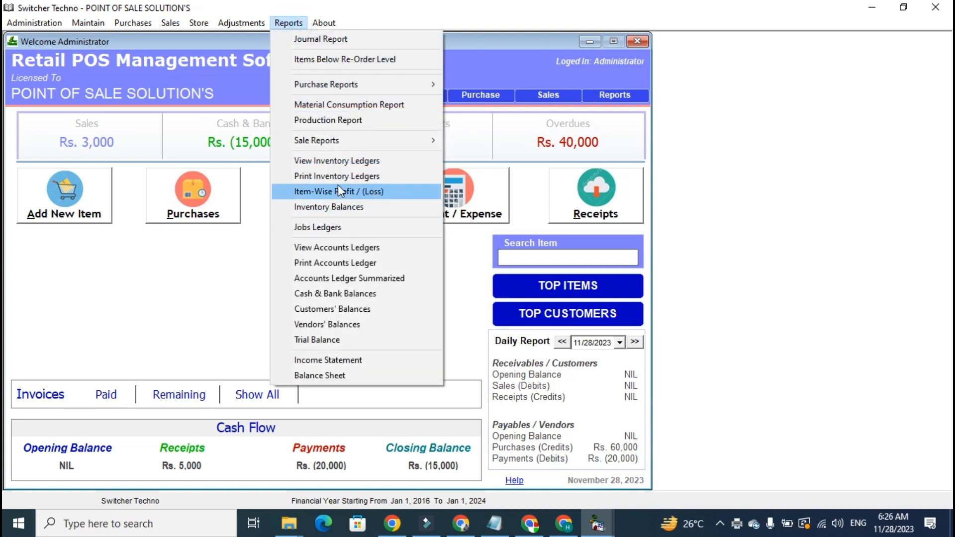
left_click(343, 205)
left_click(550, 169)
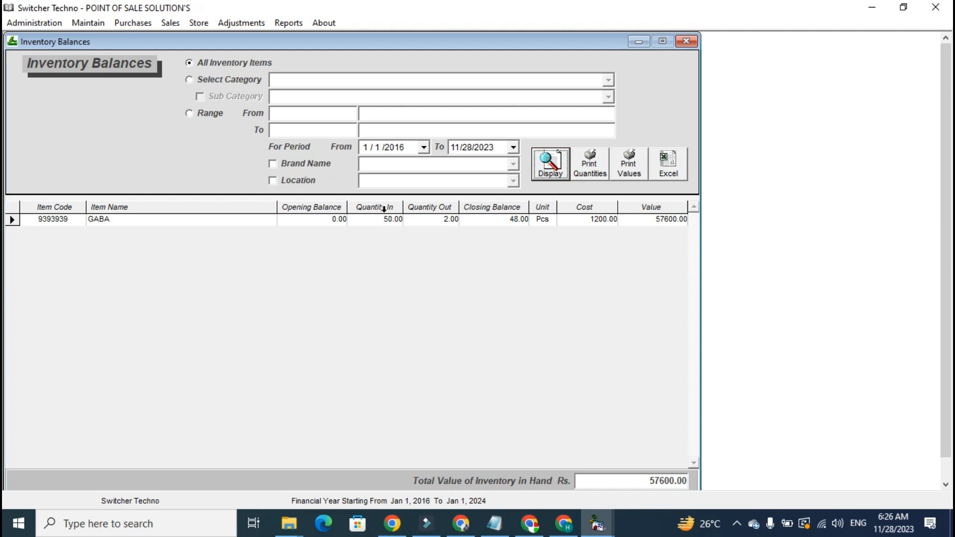
- Examine GABA's quantity out and closing balance, then open its inventory ledger and return to the balances
left_click(436, 221)
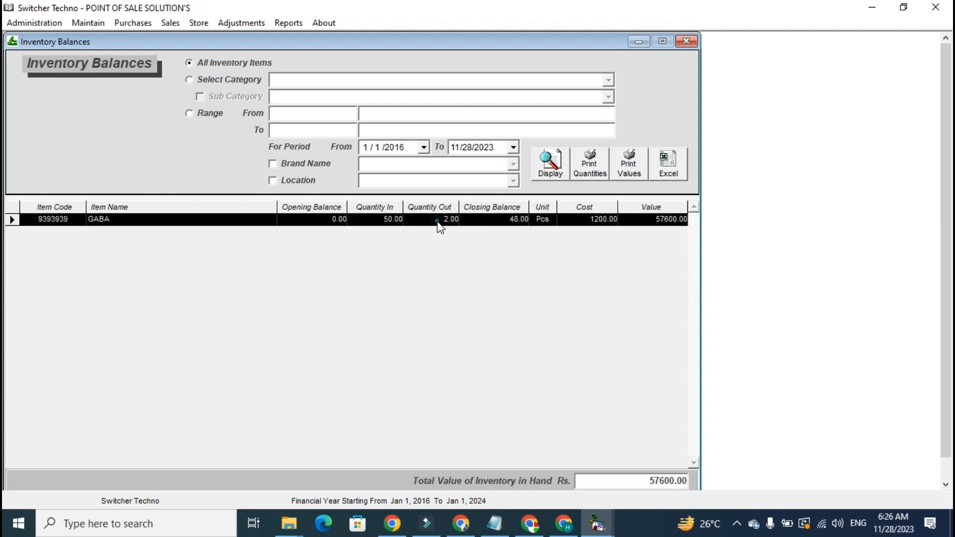
left_click(512, 211)
left_click(510, 262)
left_click(491, 234)
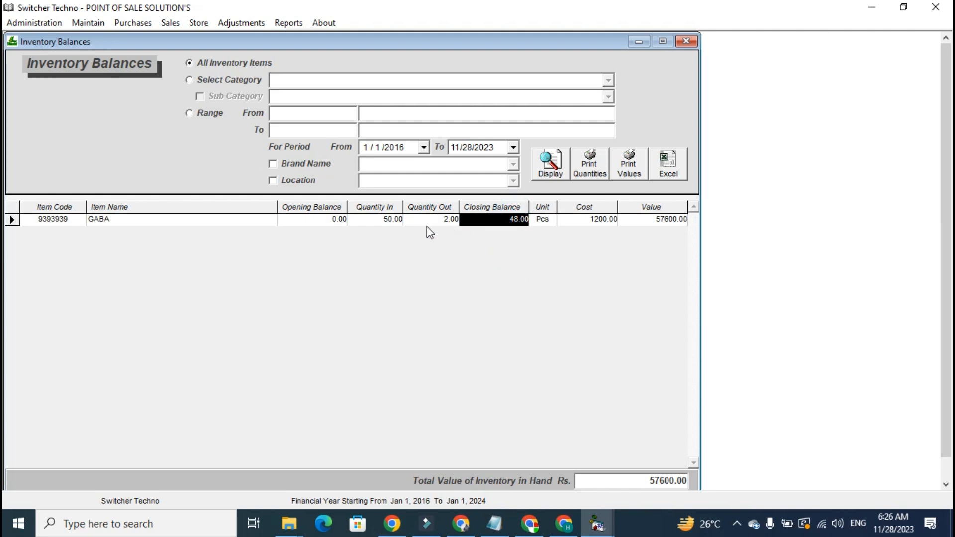
left_click(423, 231)
left_click(422, 229)
left_click(487, 222)
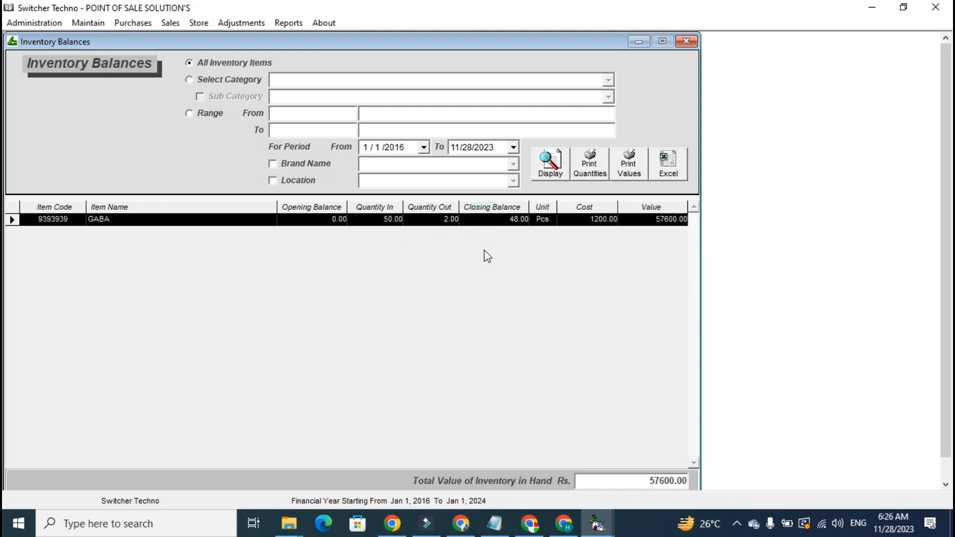
double_click(475, 223)
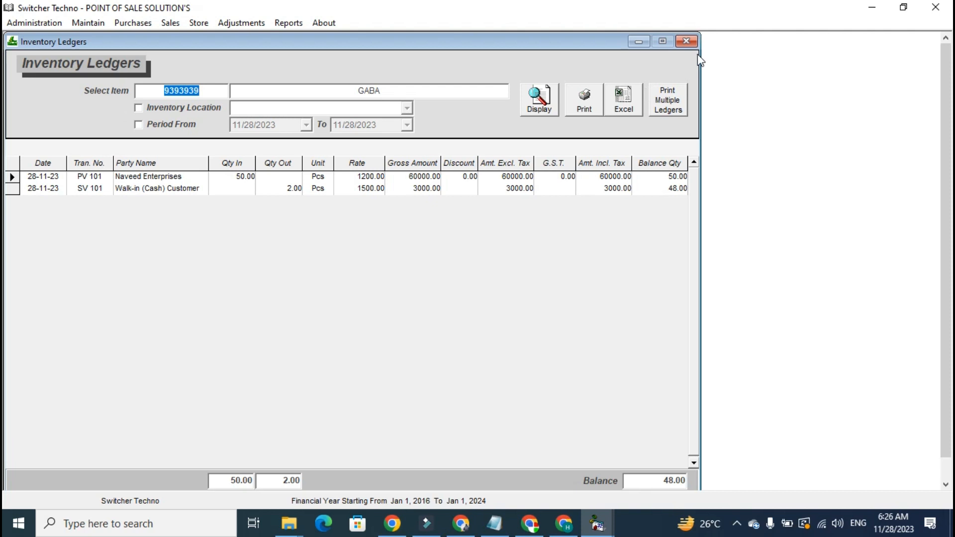
left_click(691, 42)
- Set the inventory balances filter to the Stationery category
left_click(288, 22)
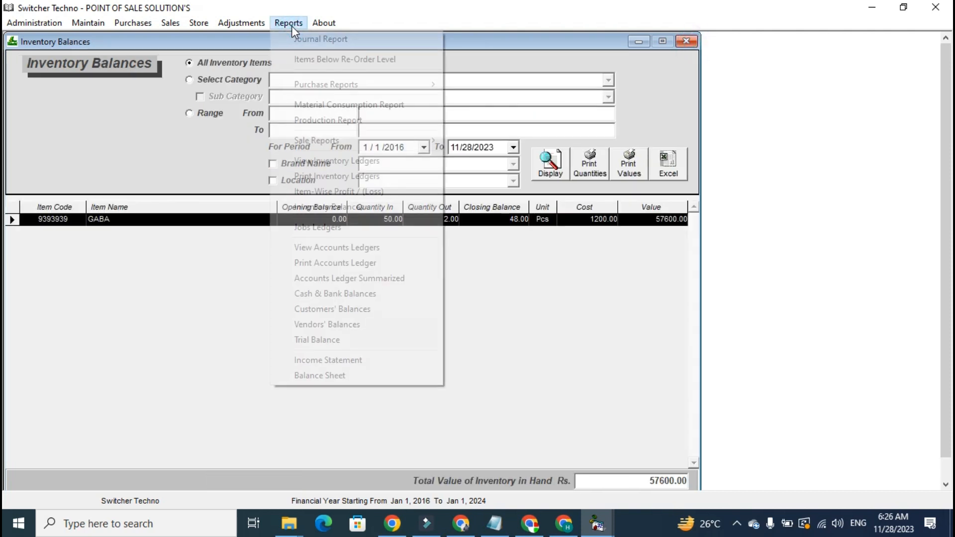
left_click(226, 80)
left_click(607, 80)
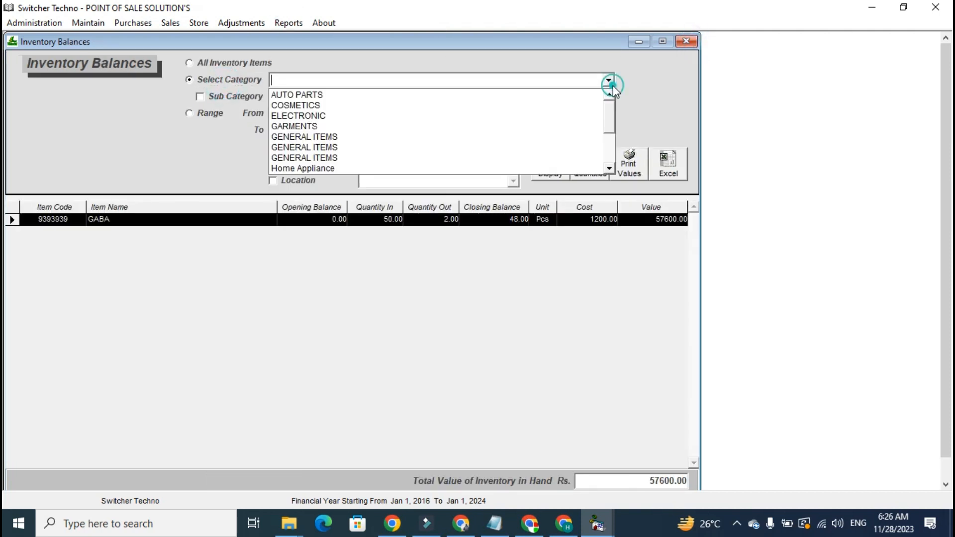
scroll(609, 107, "down", 3)
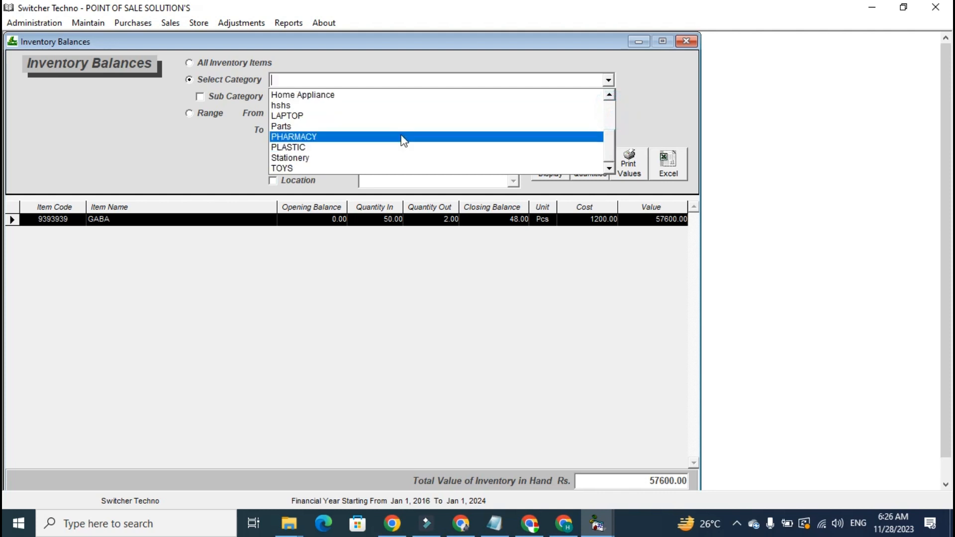
left_click(400, 157)
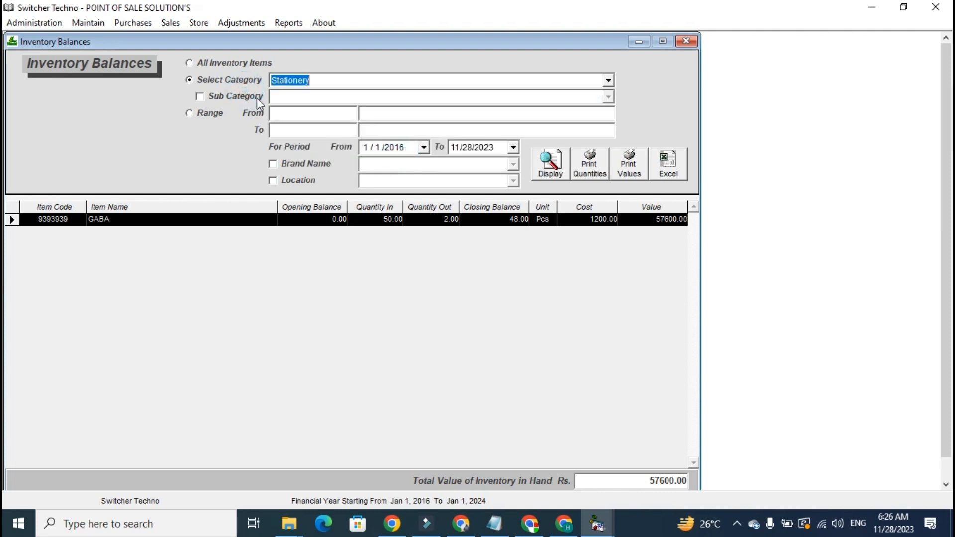
- Display the Stationery inventory balances for the Books sub category, then display them for another sub category
left_click(254, 97)
left_click(608, 97)
left_click(578, 112)
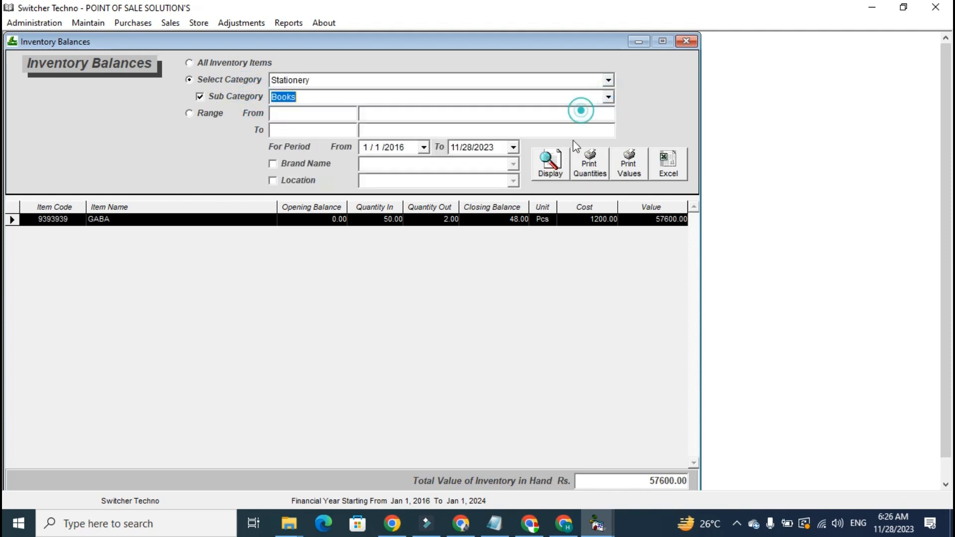
left_click(551, 164)
left_click(608, 97)
left_click(590, 121)
left_click(549, 164)
- Try to open the Sale Report from the inventory balances
left_click(290, 23)
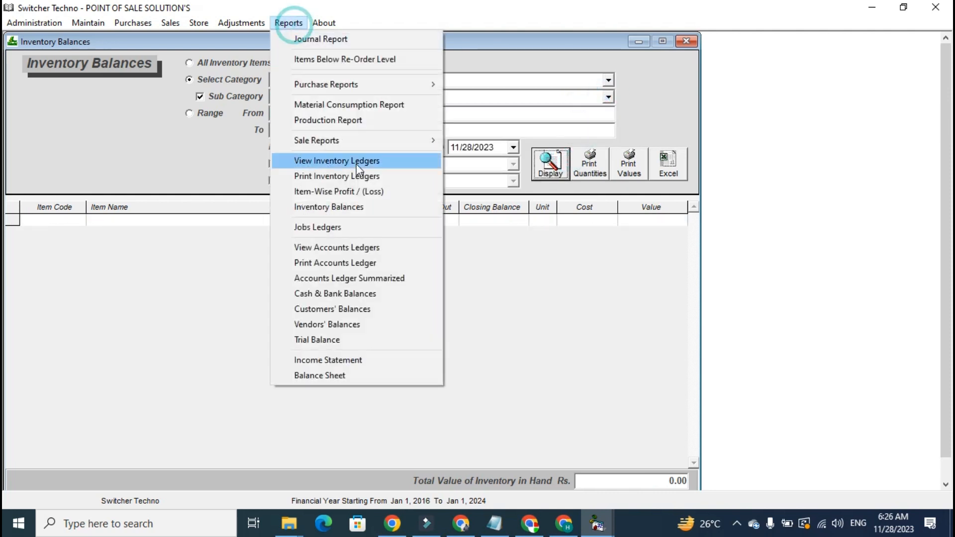
mouse_move(421, 141)
left_click(489, 159)
left_click(452, 248)
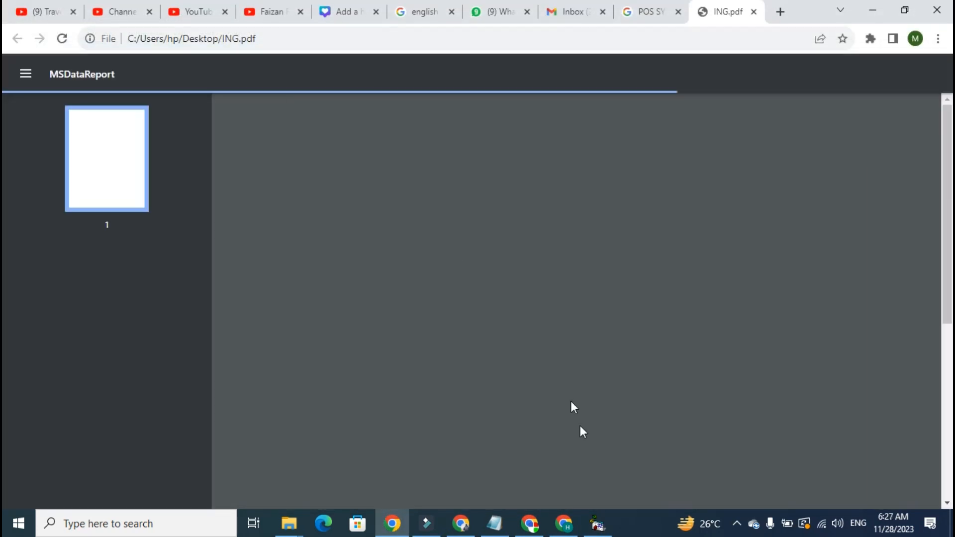
- Start the Switcher Techno POS again and log in with the account password
key("F5")
key("Return")
key("Return")
type("xxx")
key("Return")
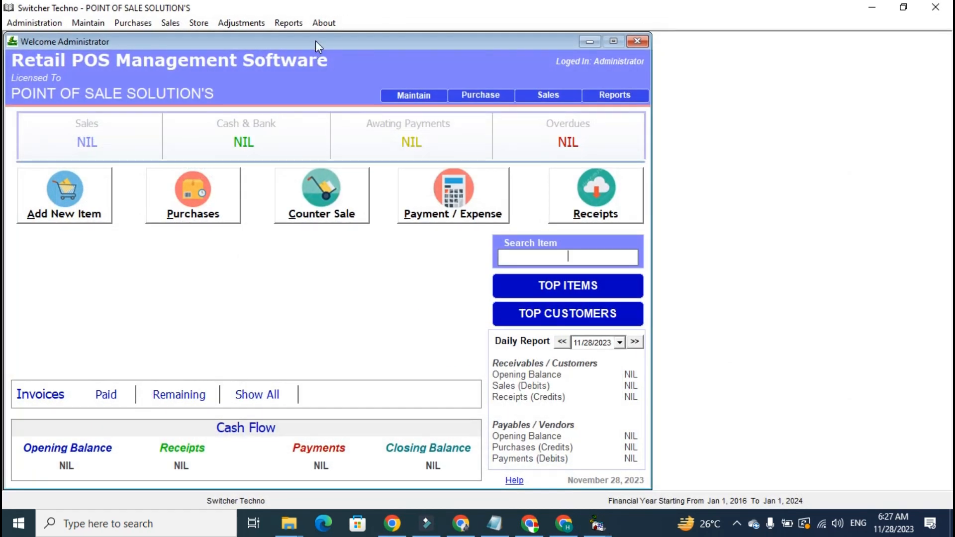
- Open the Sale Report and display it for all sales
left_click(288, 23)
mouse_move(384, 145)
left_click(444, 143)
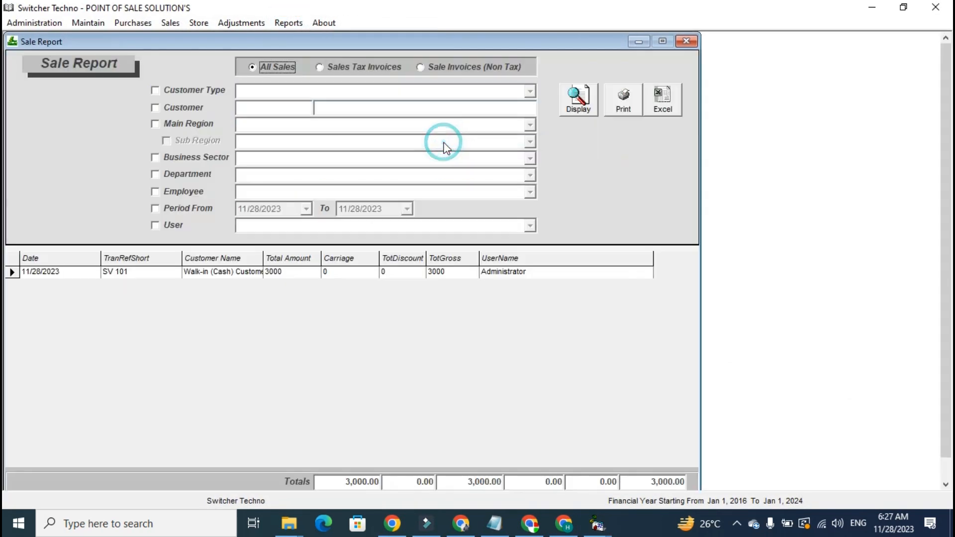
left_click(571, 110)
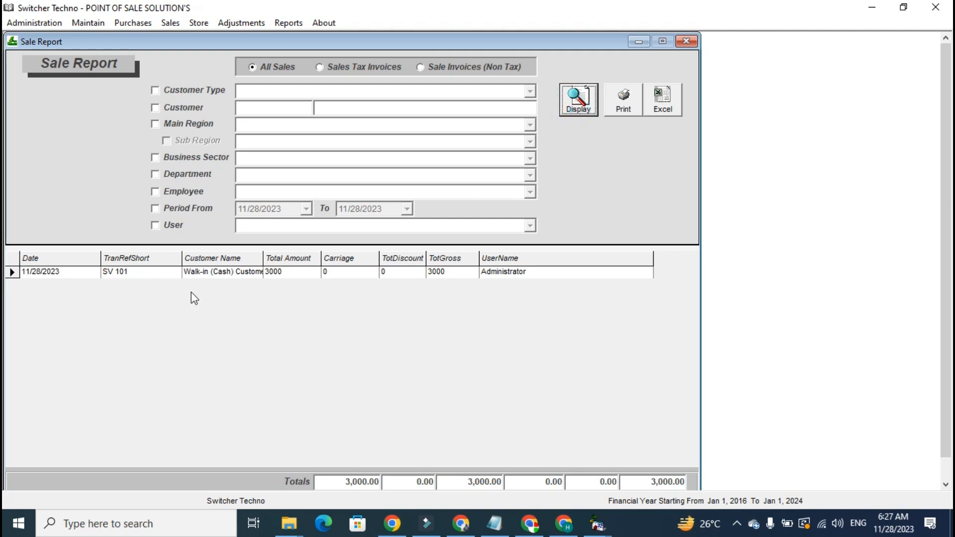
- Examine the sale's total amount and user name, then look through the user filter's choices and turn that filter off
left_click(292, 273)
left_click(358, 294)
left_click(488, 252)
left_click(495, 268)
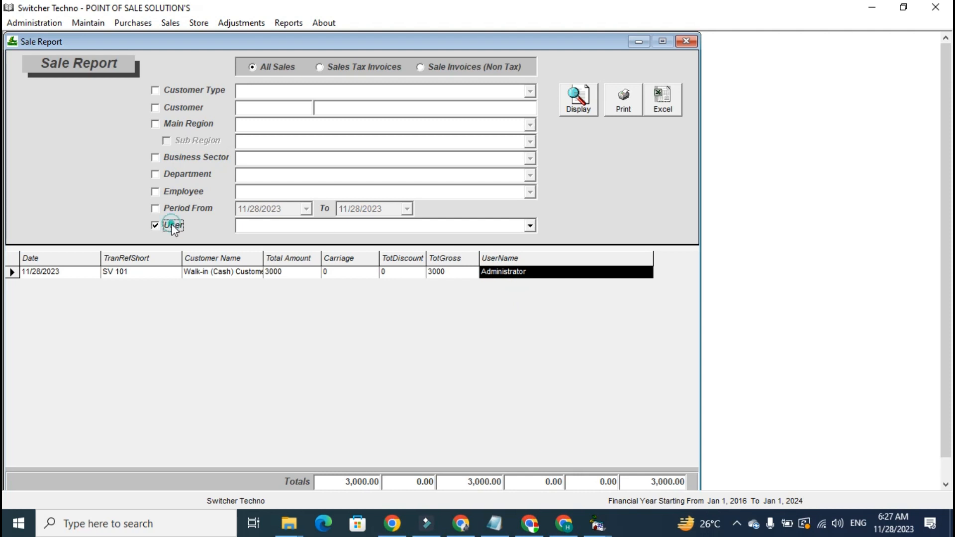
left_click(530, 224)
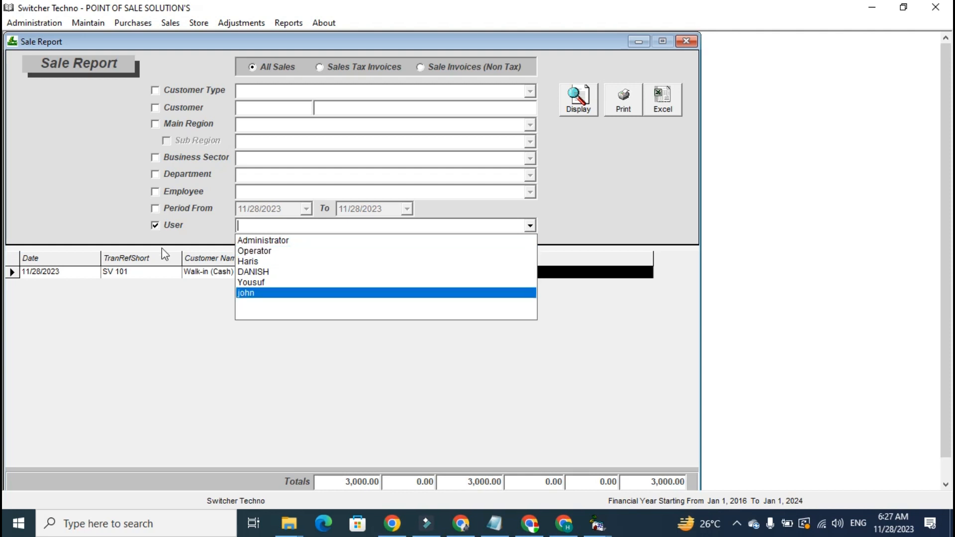
left_click(164, 226)
- Open the Purchase Register and display it for all purchases
left_click(294, 24)
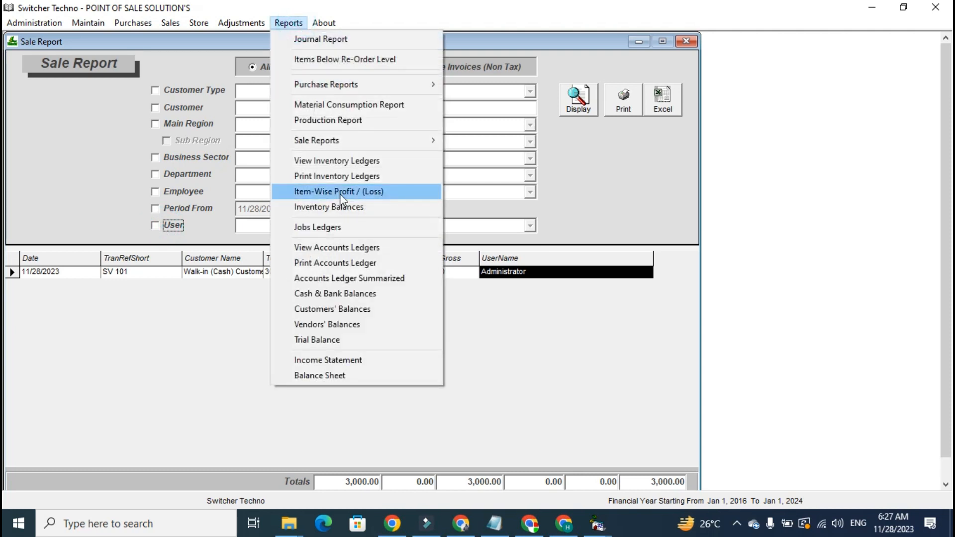
mouse_move(362, 86)
left_click(496, 99)
left_click(579, 100)
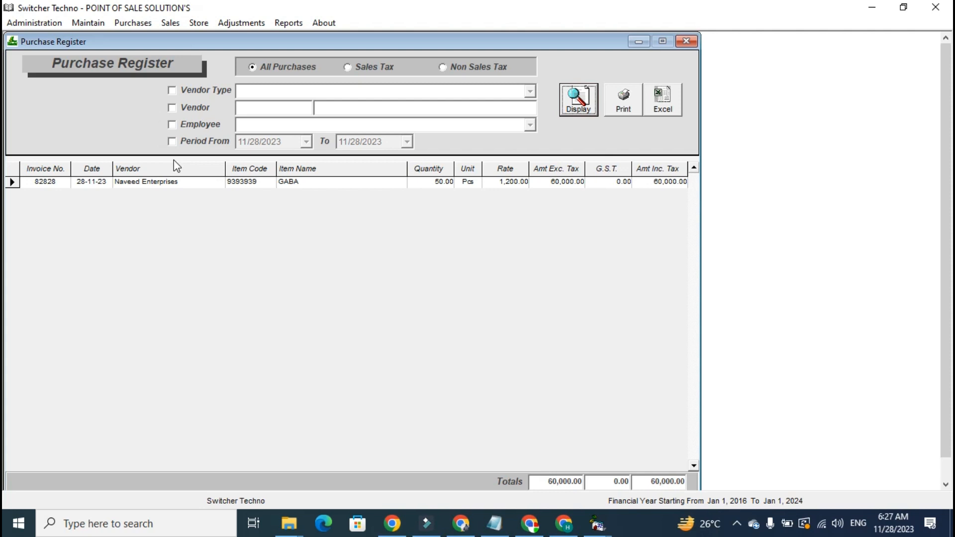
- Enable the period and vendor filters in the Purchase Register
left_click(184, 141)
left_click(305, 142)
left_click(306, 142)
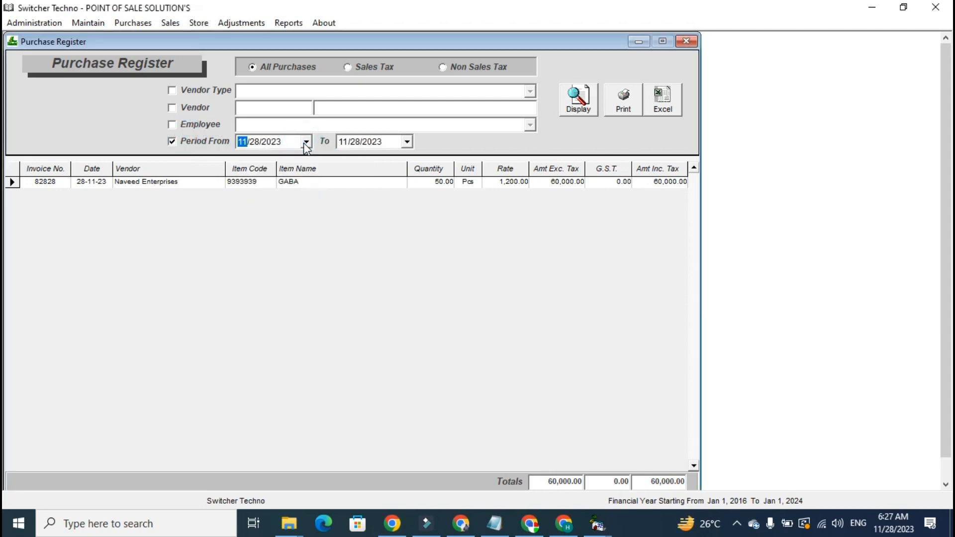
left_click(193, 108)
left_click(245, 109)
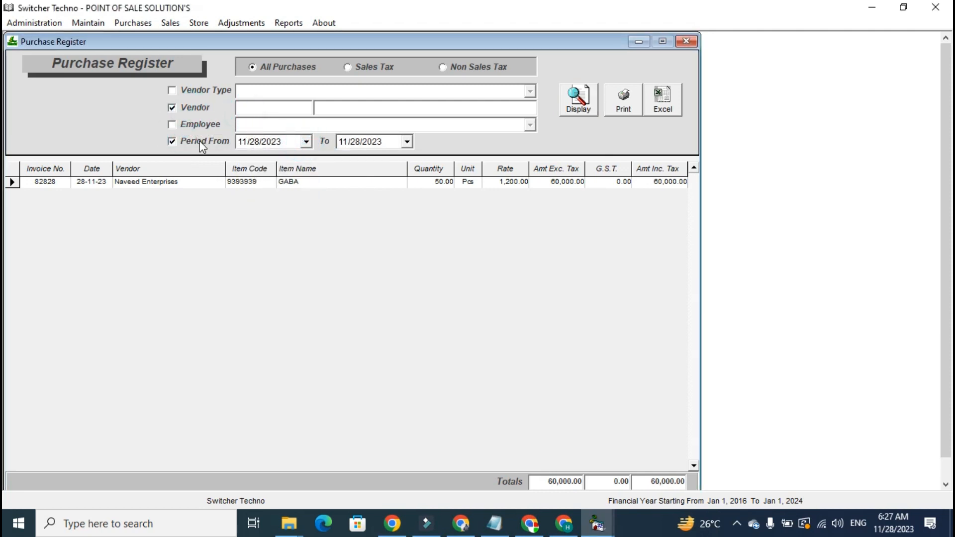
- Open the Item-Wise Profit / (Loss) report, display it for all inventory items and examine GABA's profit
left_click(303, 21)
left_click(333, 192)
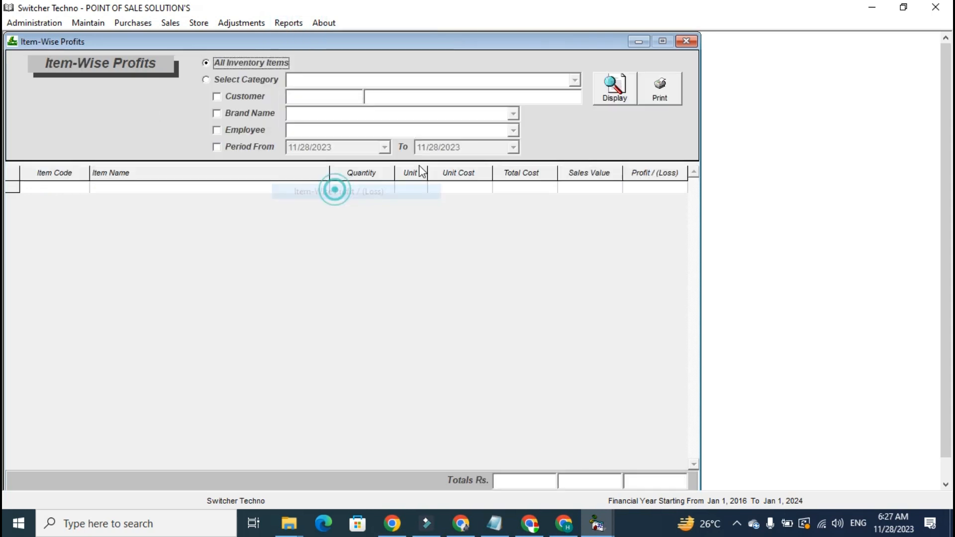
left_click(594, 98)
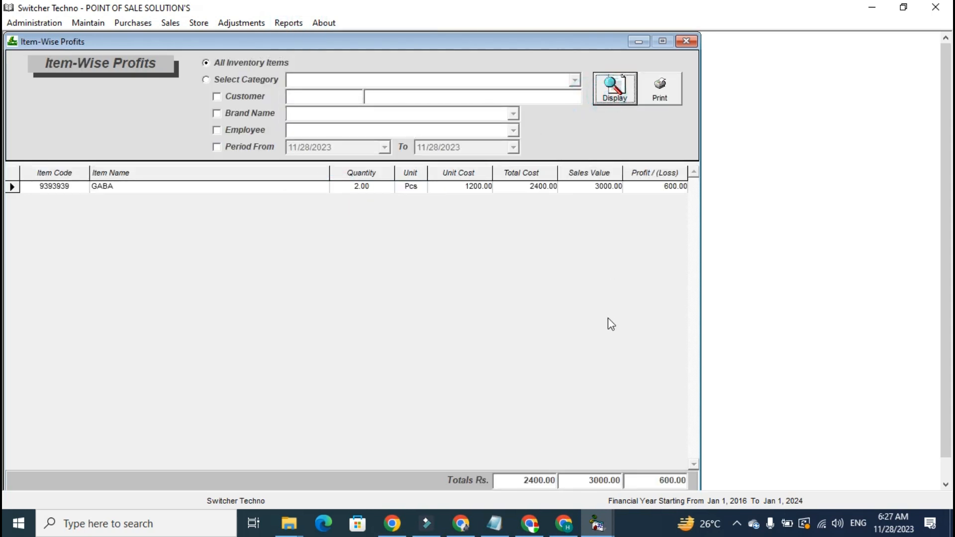
left_click(672, 175)
left_click(663, 236)
left_click(654, 195)
left_click(654, 195)
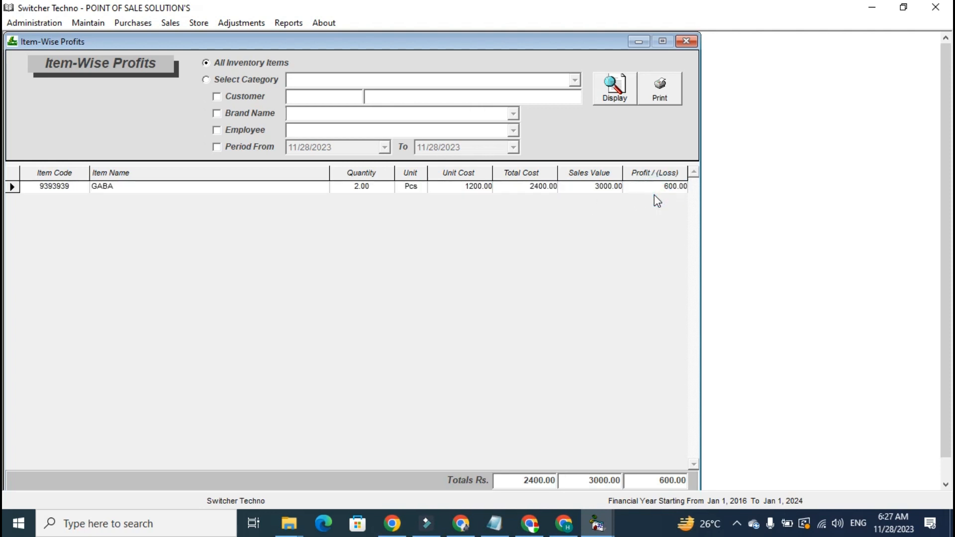
- Enable the period filter for the item-wise profits and check the calendar for its start date
left_click(253, 148)
left_click(386, 149)
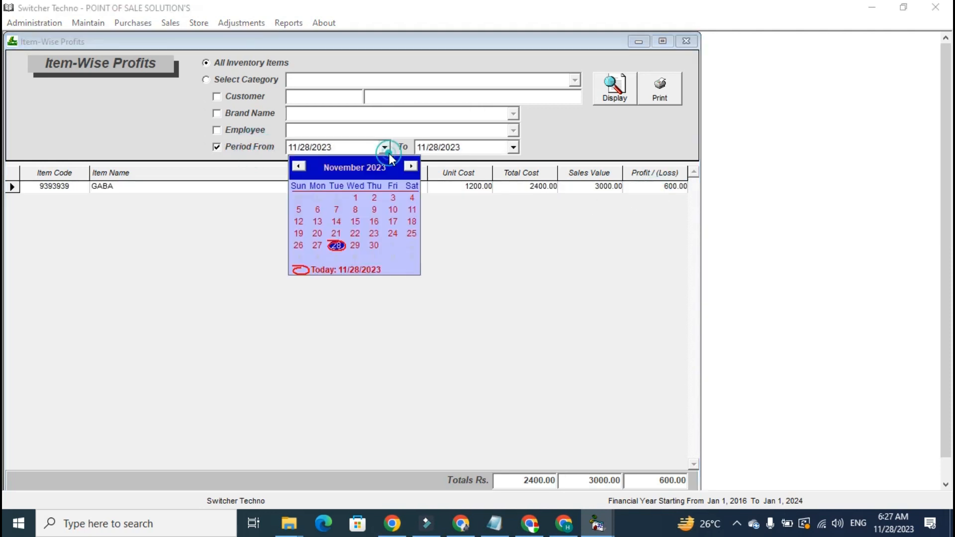
left_click(388, 150)
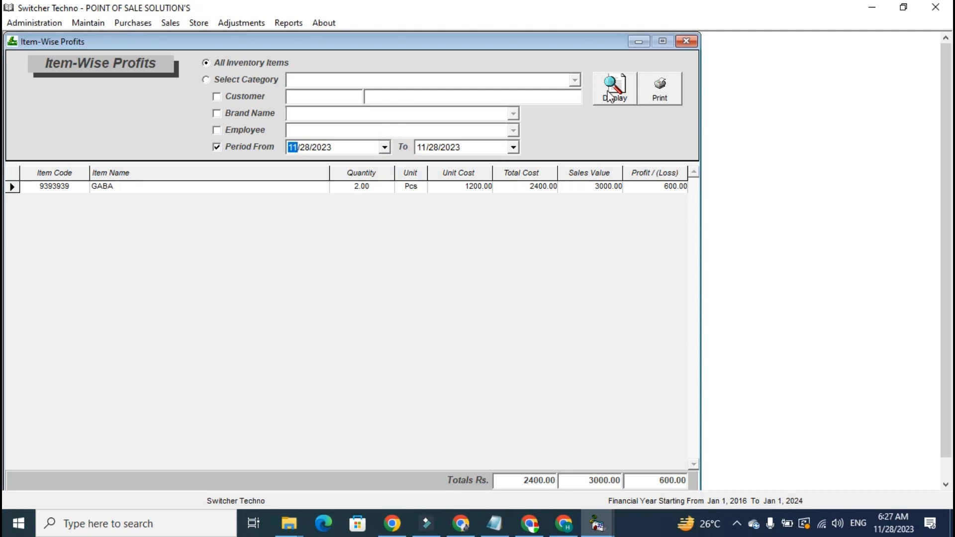
- Close the open report windows to return to the dashboard
left_click(692, 47)
left_click(692, 47)
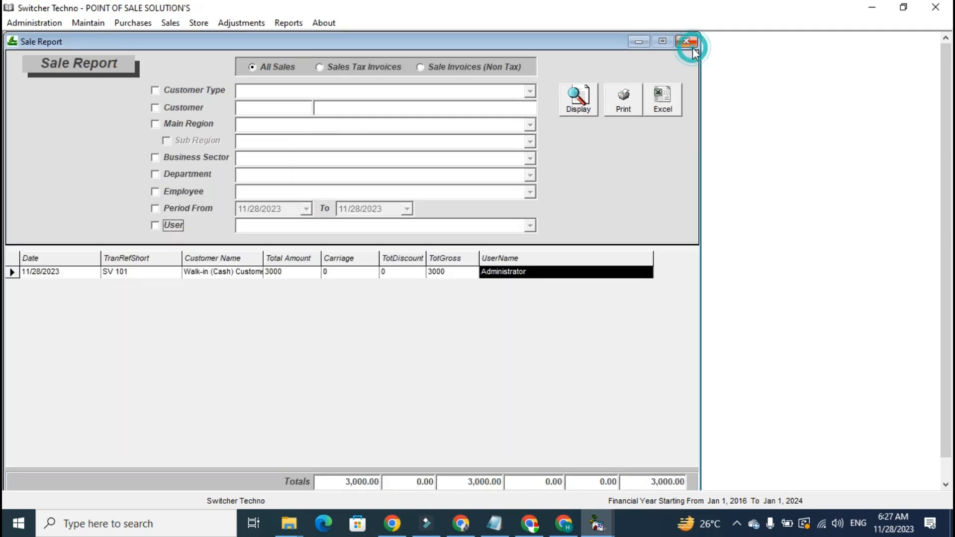
left_click(692, 47)
- Open the Cash Payments form, choose the Petty Payment type, and close the form without recording a payment
left_click(426, 202)
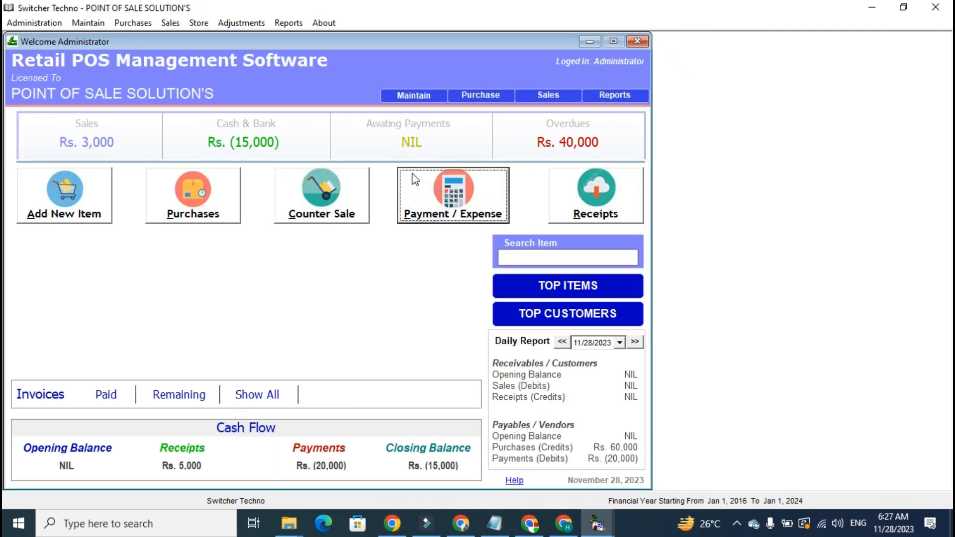
left_click(565, 129)
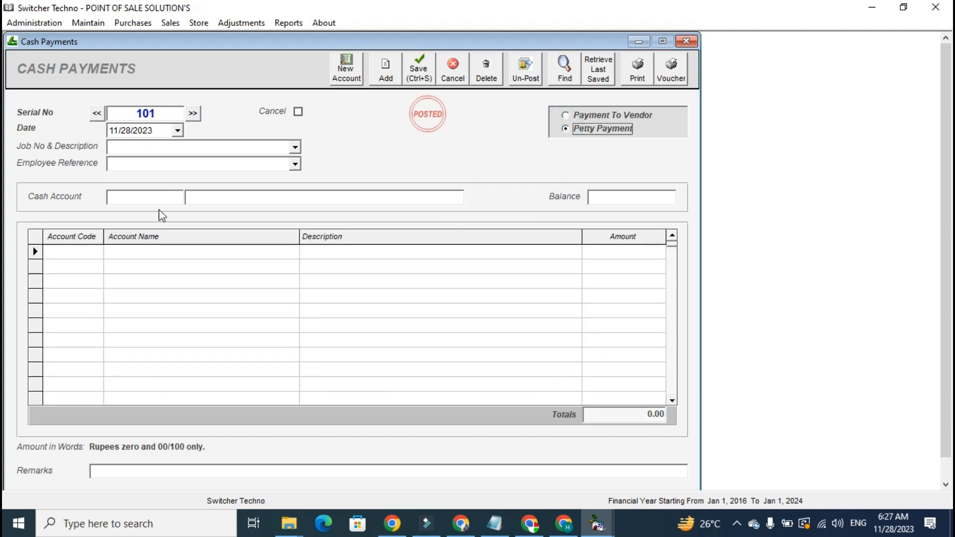
left_click(683, 43)
left_click(686, 41)
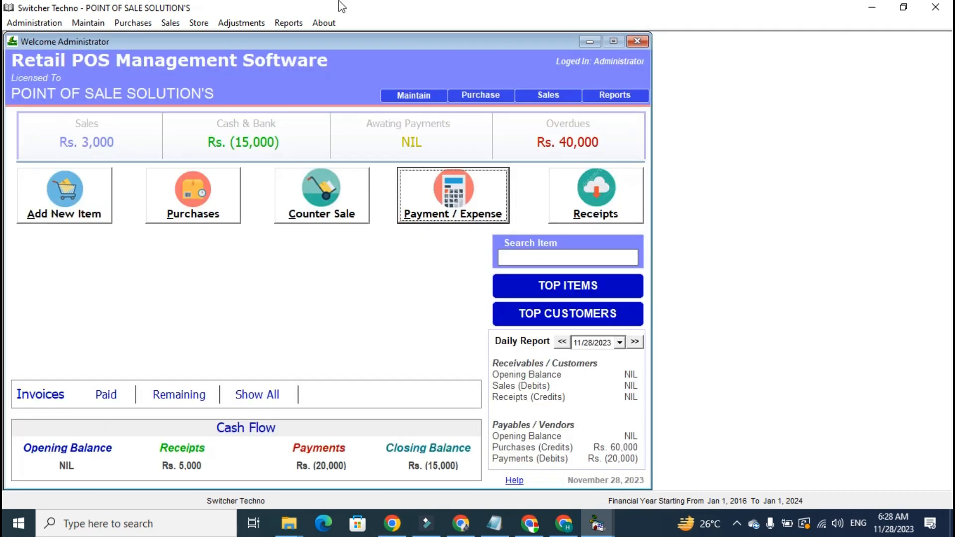
- Open the Accounts Ledgers and display the ledger of the Cash in Hand account
left_click(285, 25)
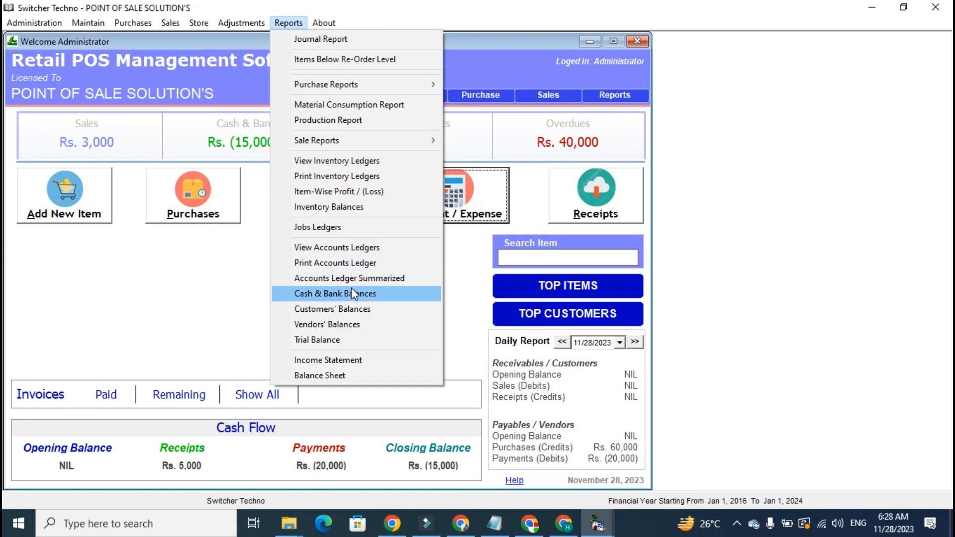
left_click(351, 246)
type("ca")
key("Return")
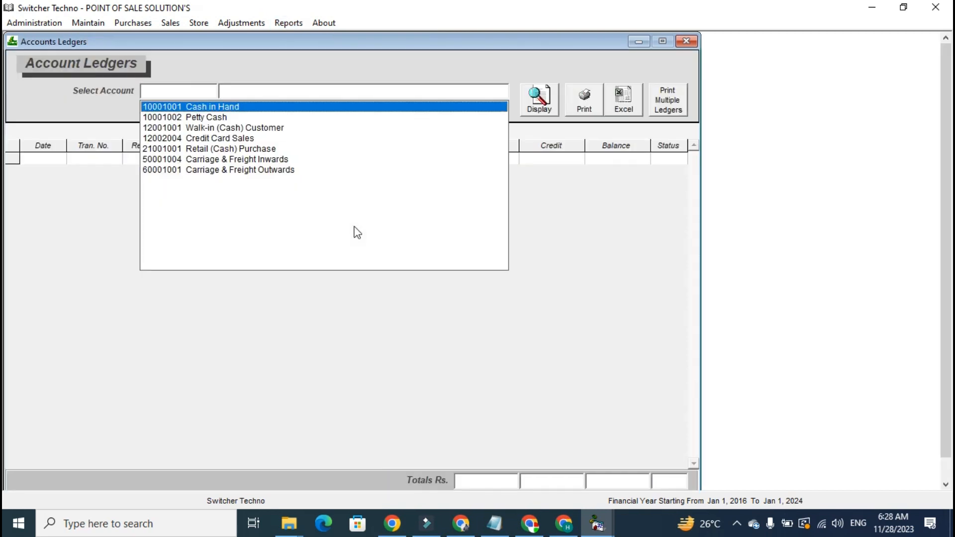
key("Return")
left_click(543, 99)
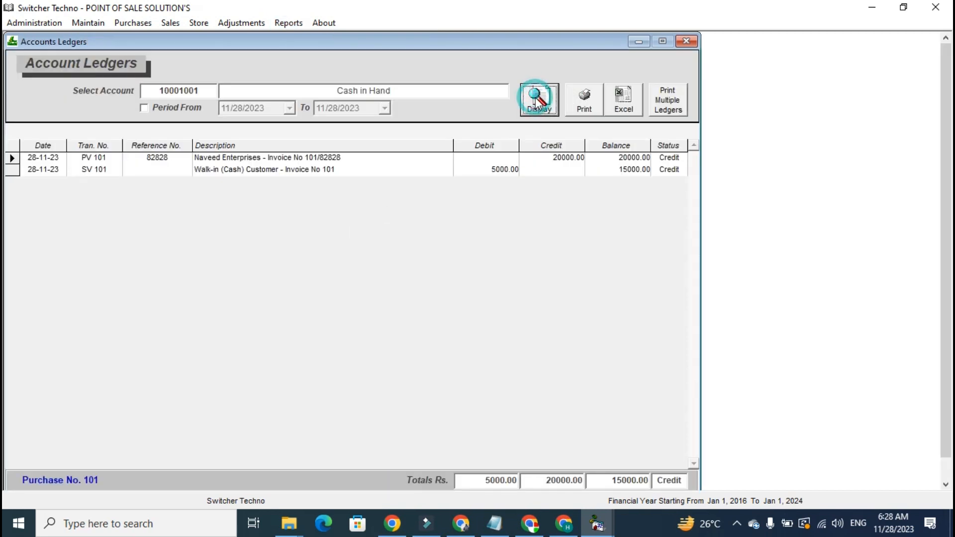
- Look over the available financial reports, then close the account ledger to return to the dashboard
left_click(291, 21)
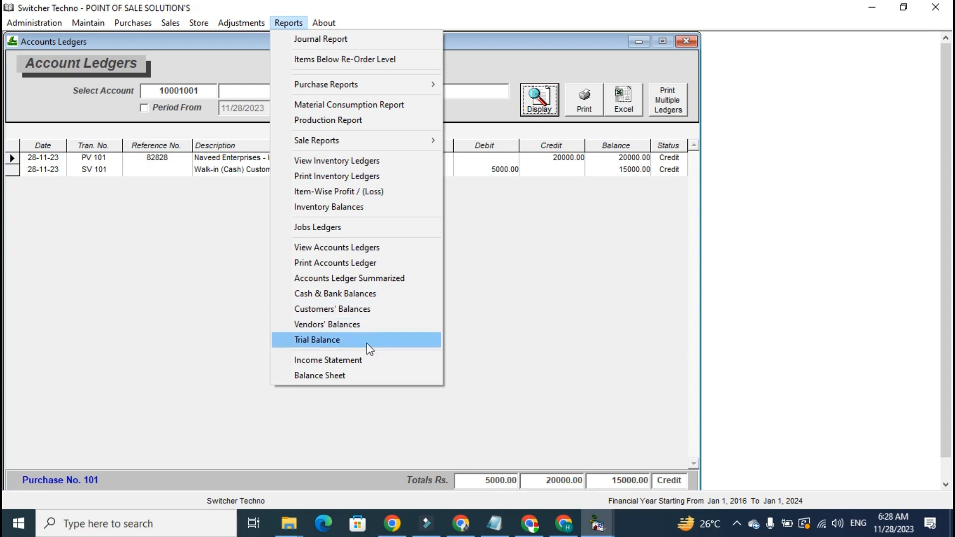
left_click(512, 258)
left_click(686, 41)
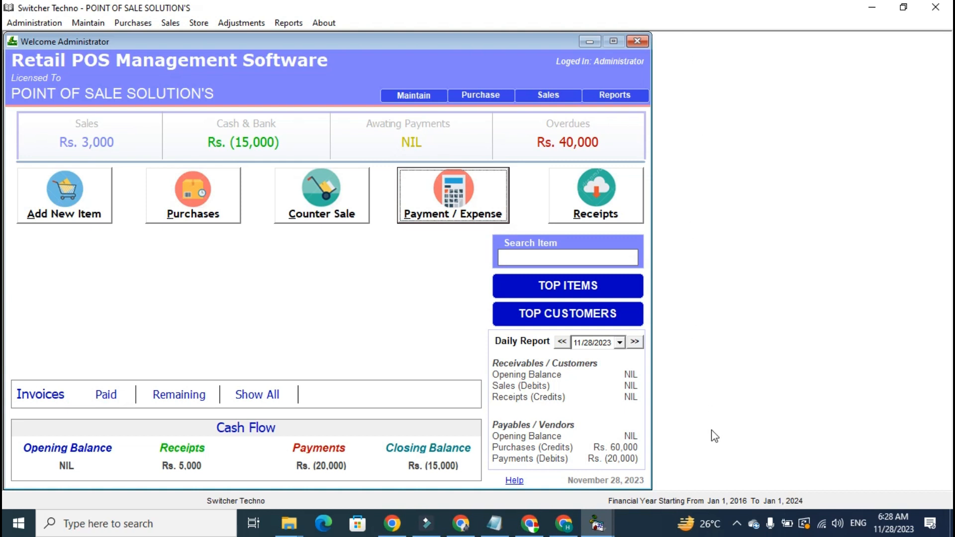
left_click(740, 520)
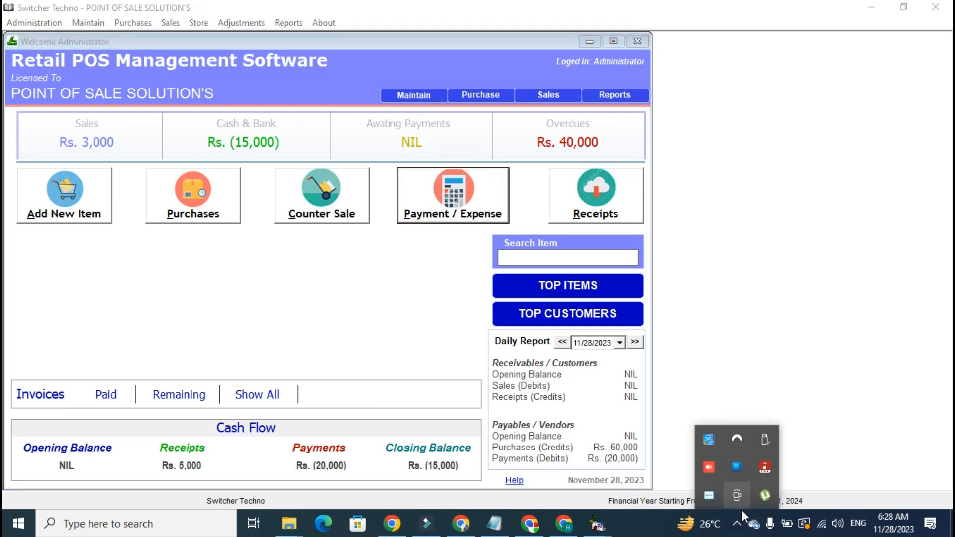